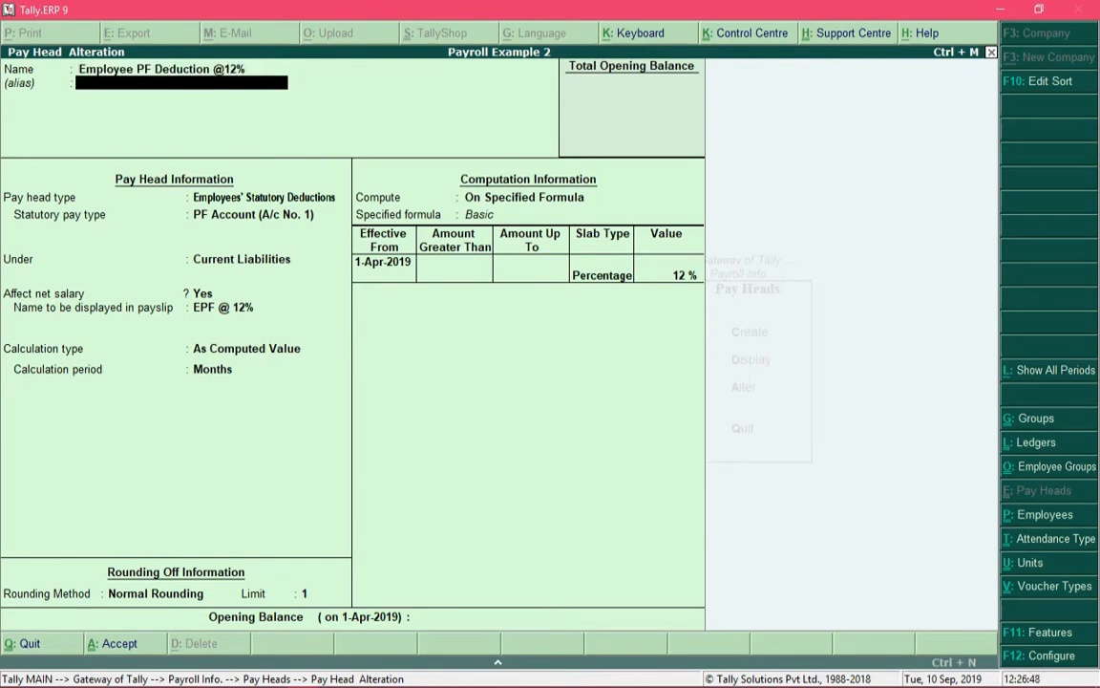
key(Return)
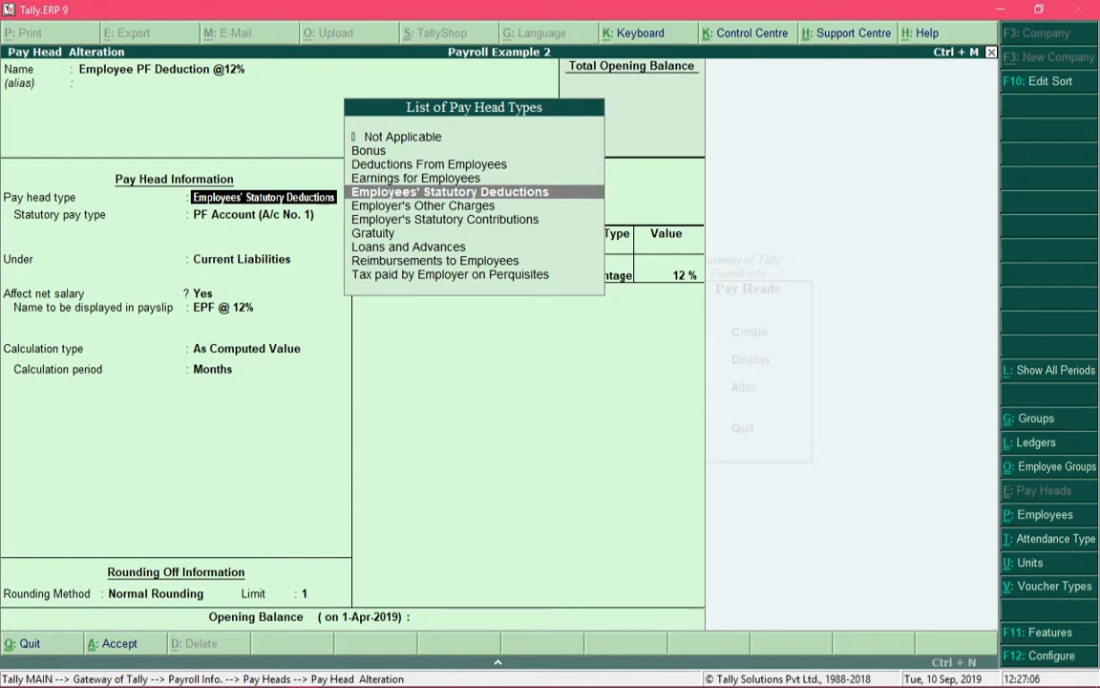
Step: Classify the PF pay head as Employees' Statutory Deductions, PF Account (A/c No. 1), under Current Liabilities, affecting net salary, with payslip name EPF @ 12%
key(Return)
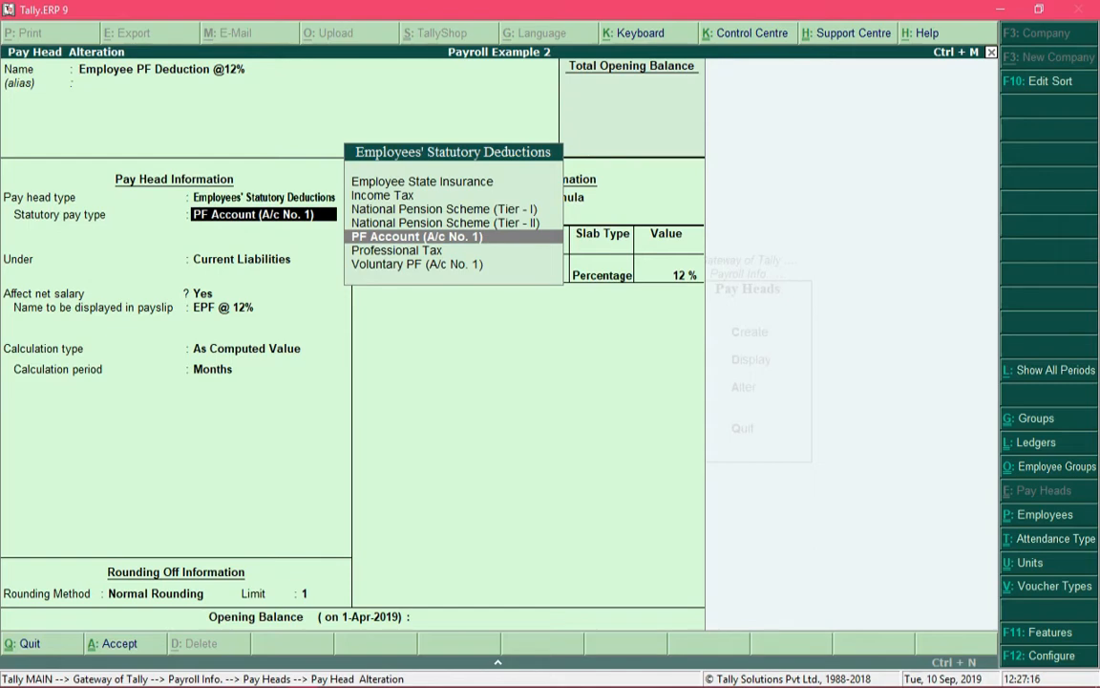
key(Return)
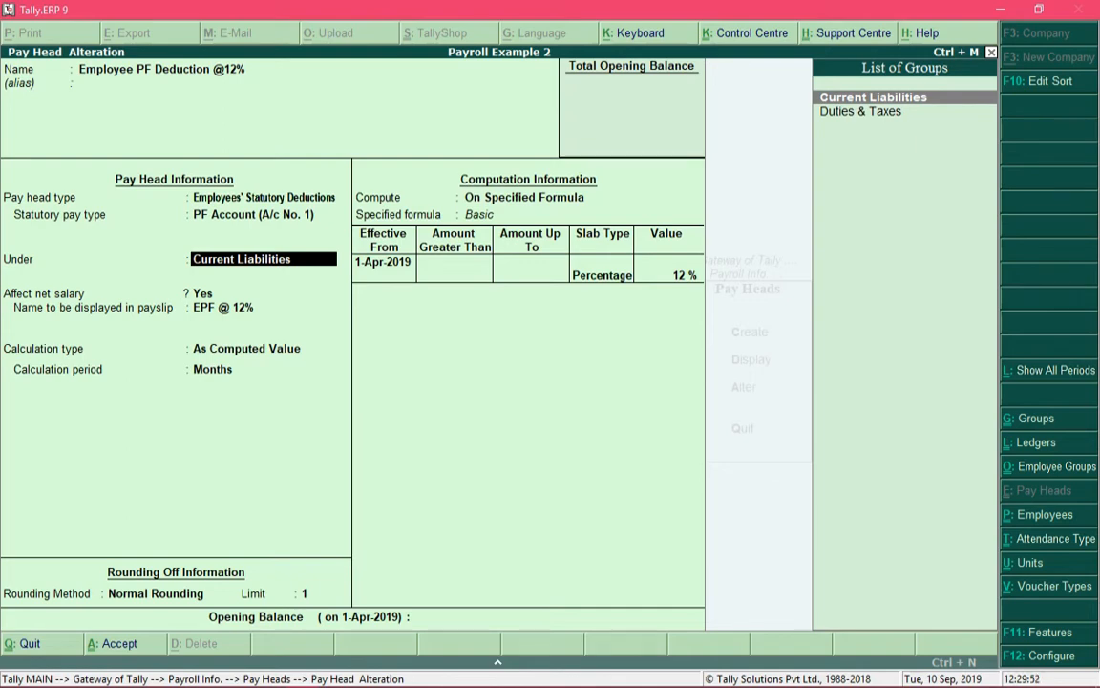
key(Return)
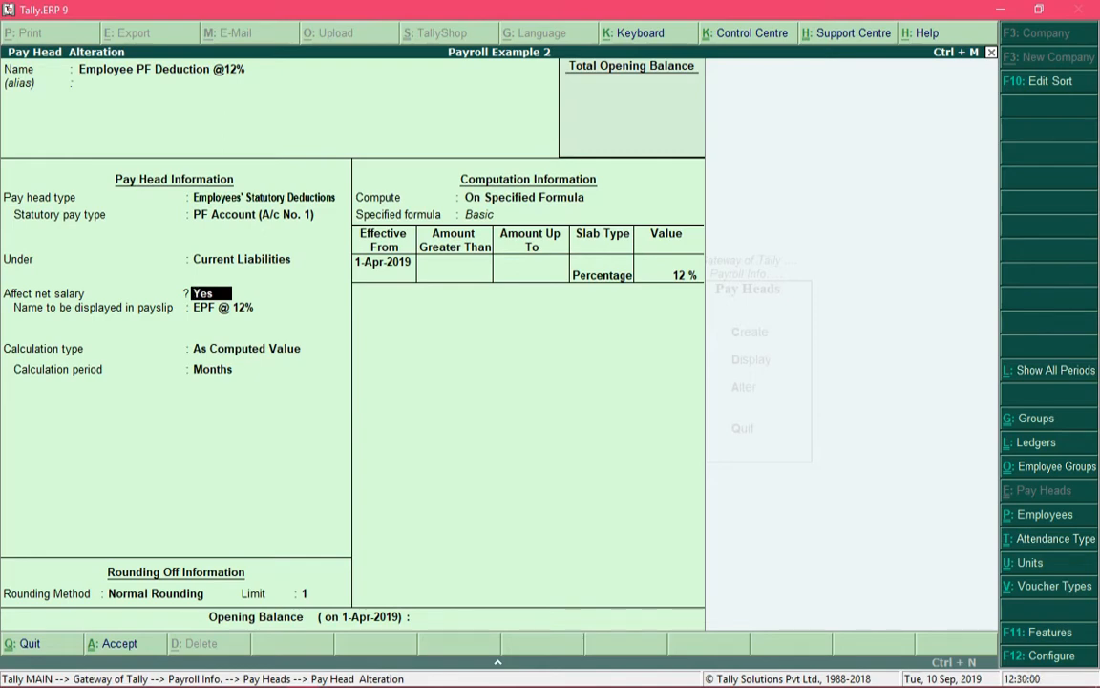
key(Return)
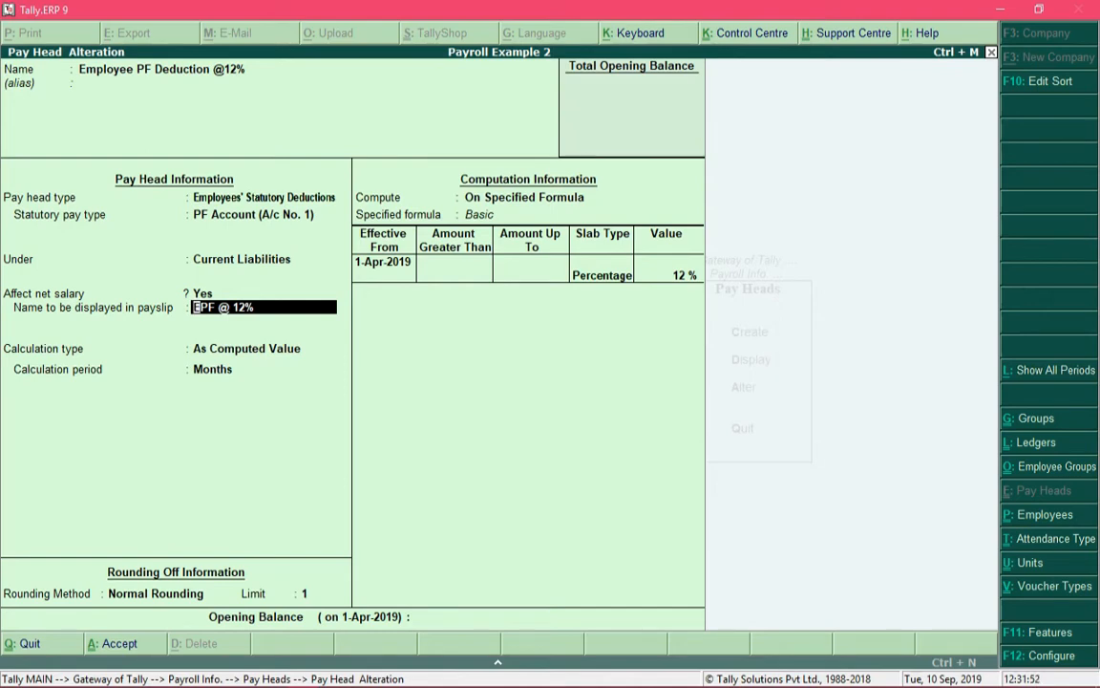
key(Return)
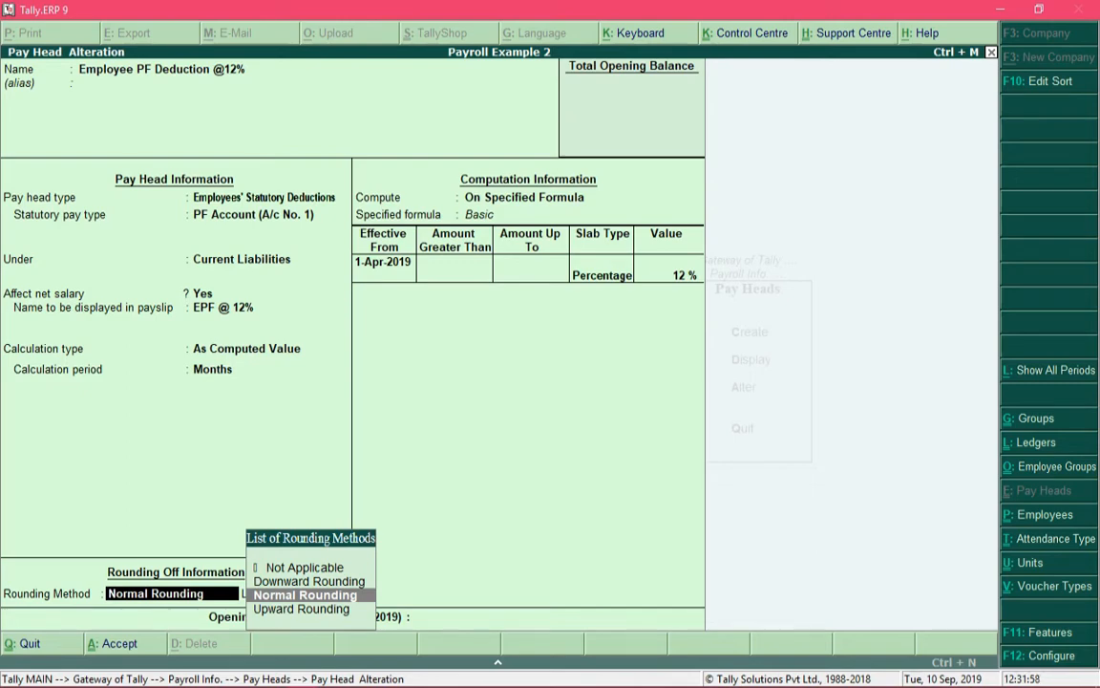
key(Return)
text(1)
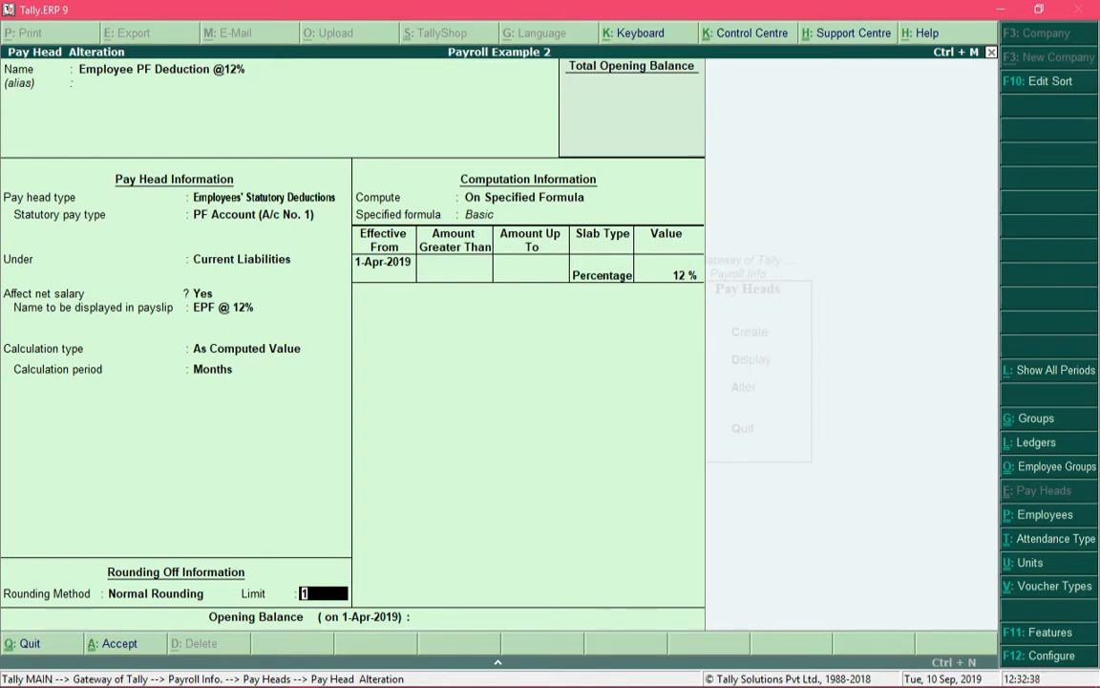
key(Return)
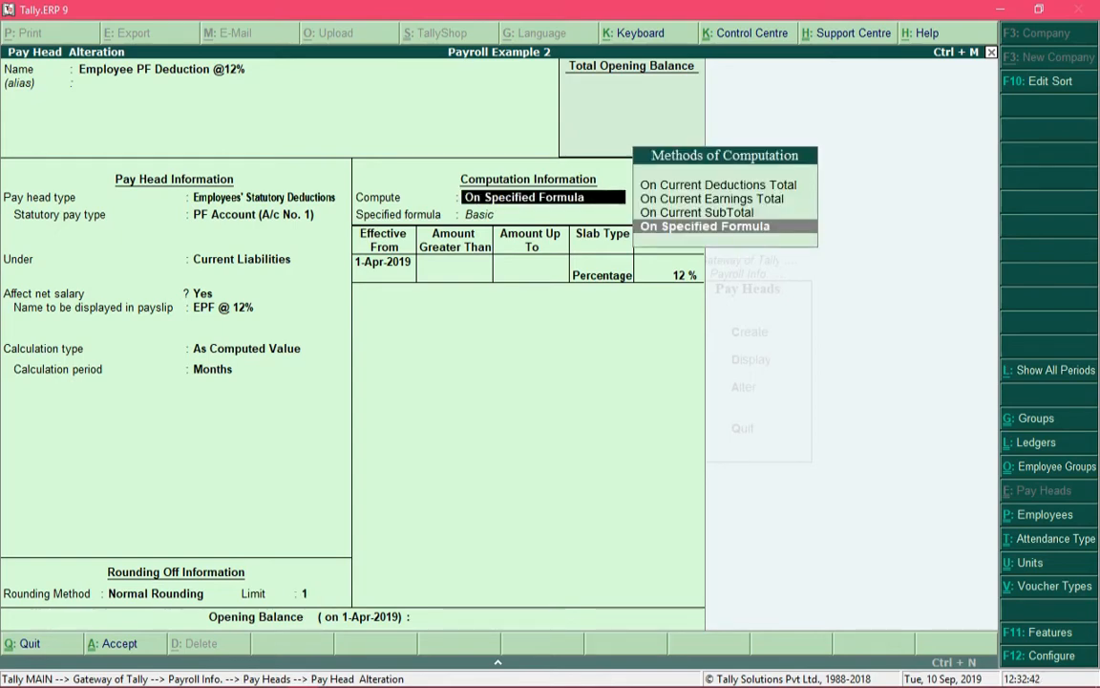
Step: Compute the PF deduction on a specified formula that adds only the Basic pay head
key(Return)
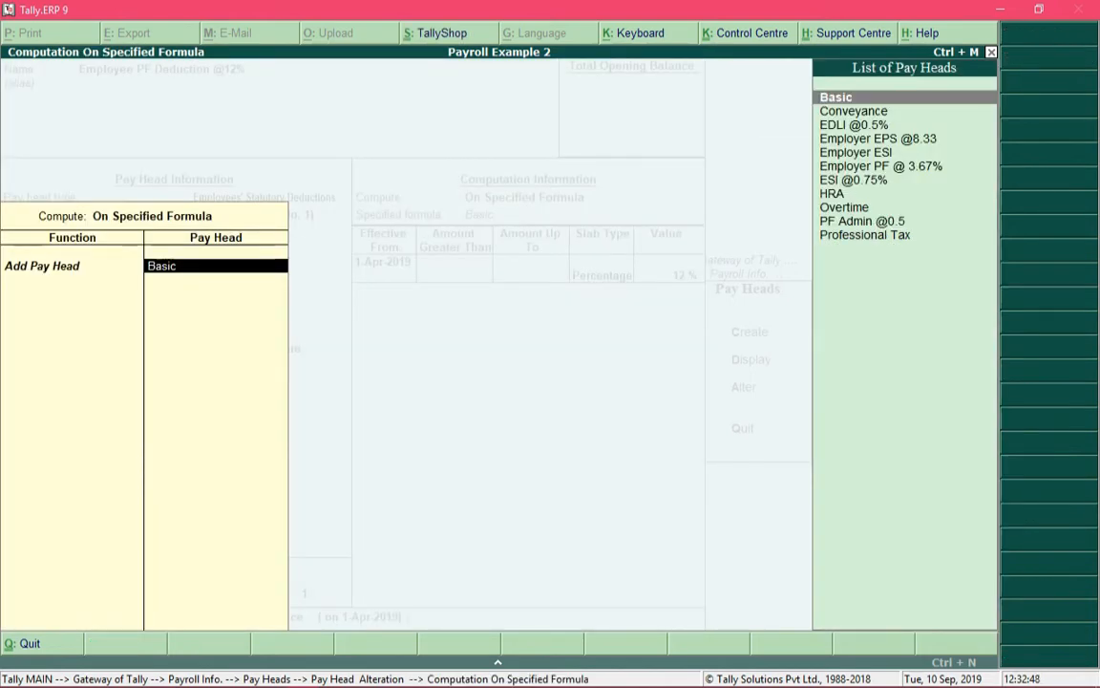
key(Return)
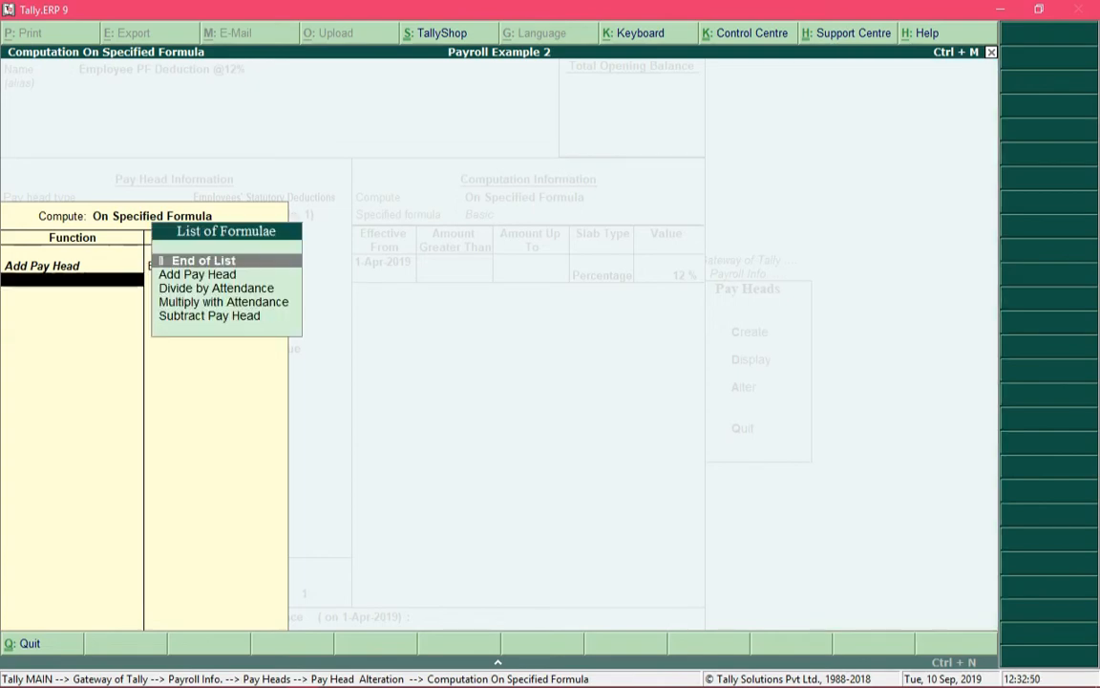
key(Return)
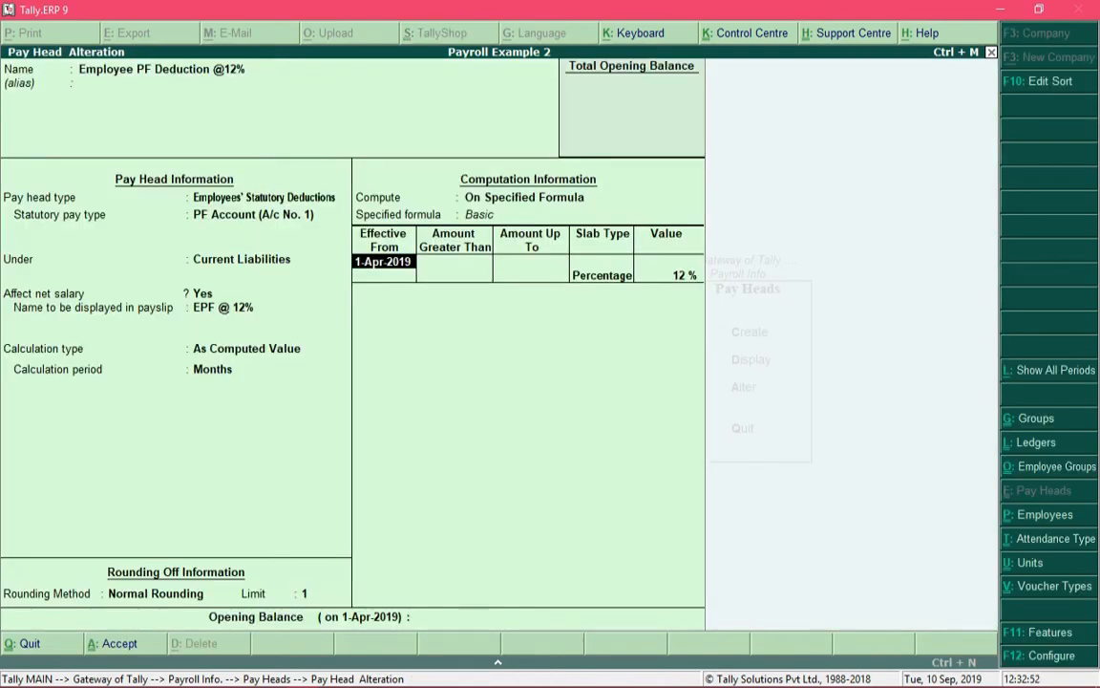
Step: Make the PF deduction a 12 % Percentage slab effective from 1-Apr-2019, leave the opening balance blank and save the pay head
key(Return)
key(Return)
key(Return)
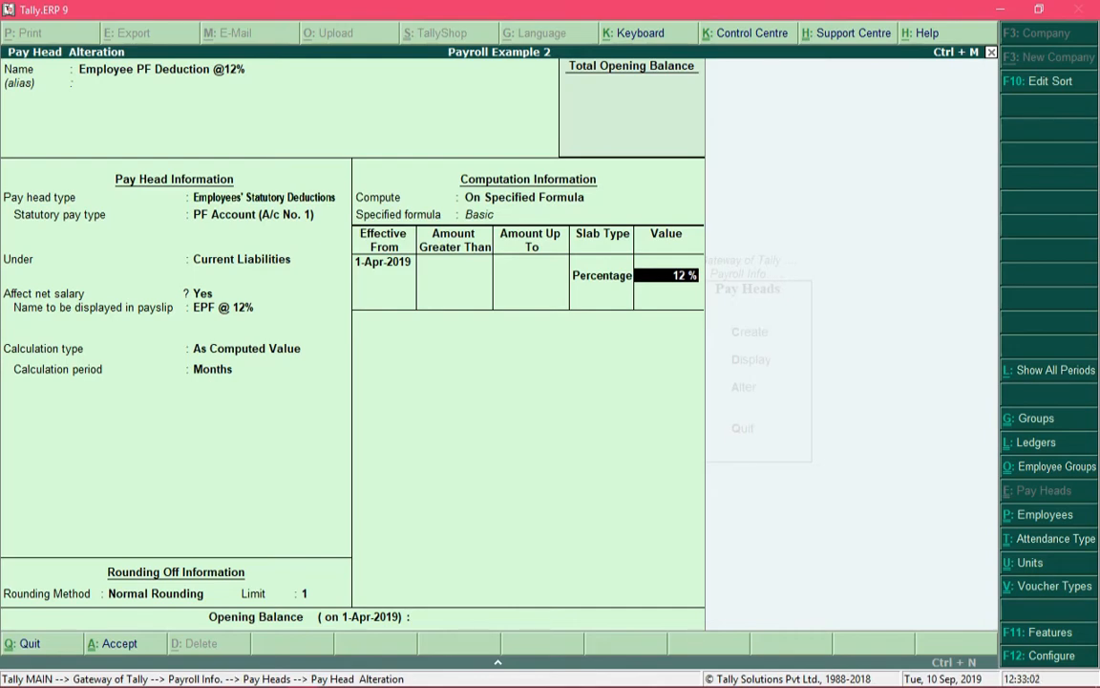
key(Return)
key(Return)
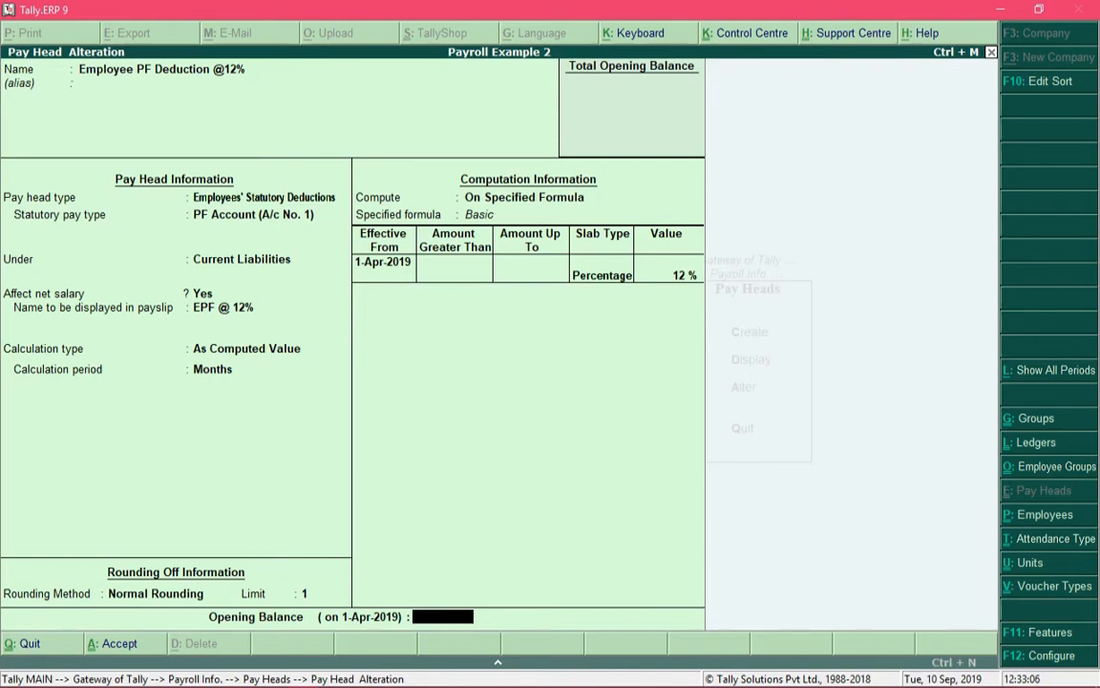
key(Return)
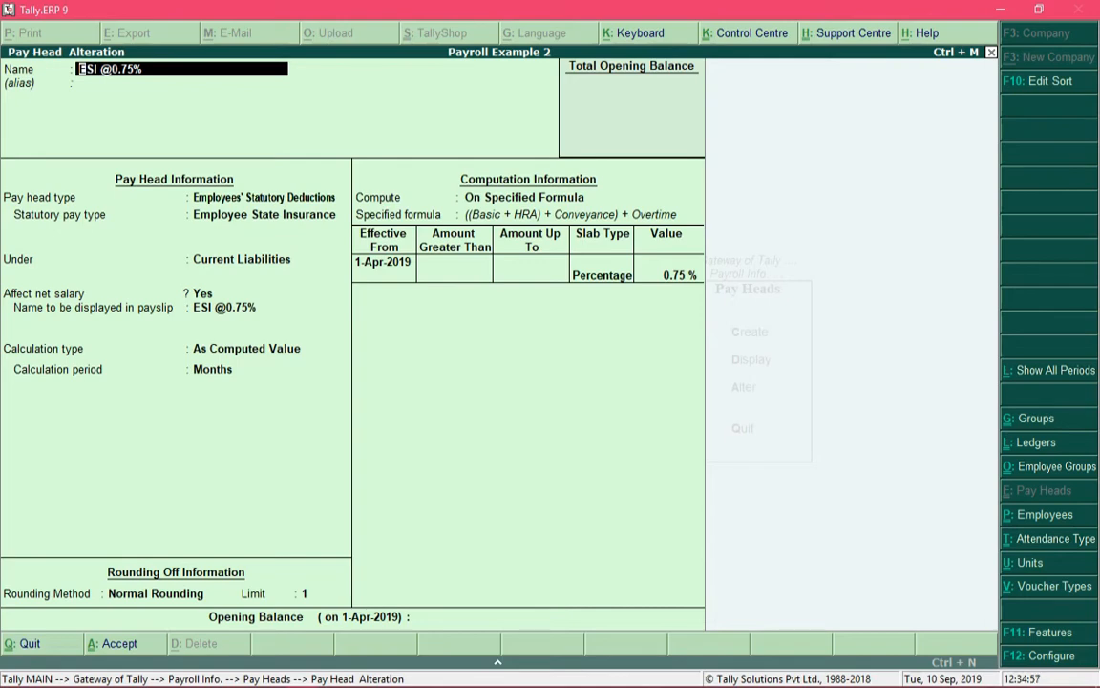
Step: Classify the ESI @0.75% pay head as Employees' Statutory Deductions with Employee State Insurance as the statutory pay type
key(End)
key(Return)
key(Return)
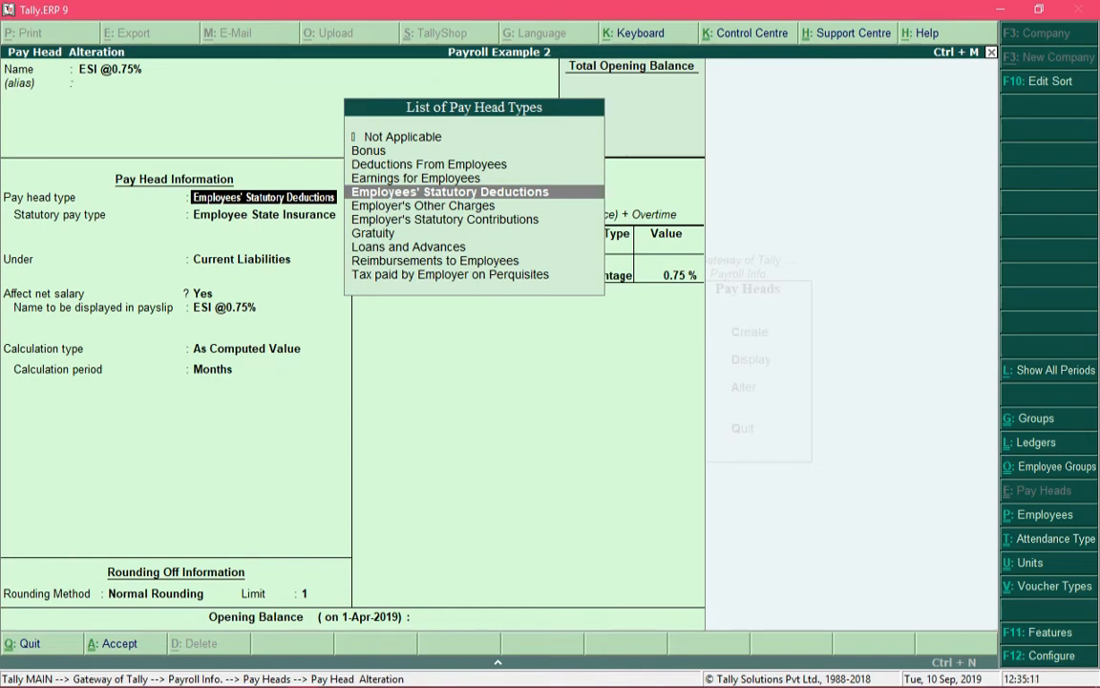
key(Return)
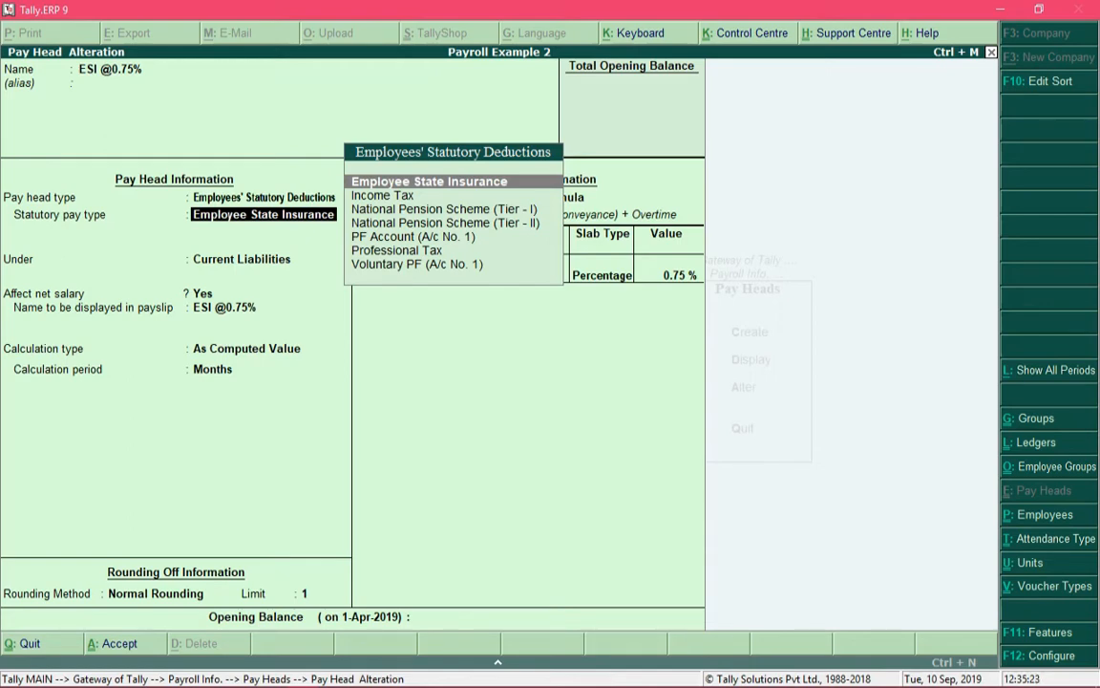
key(Return)
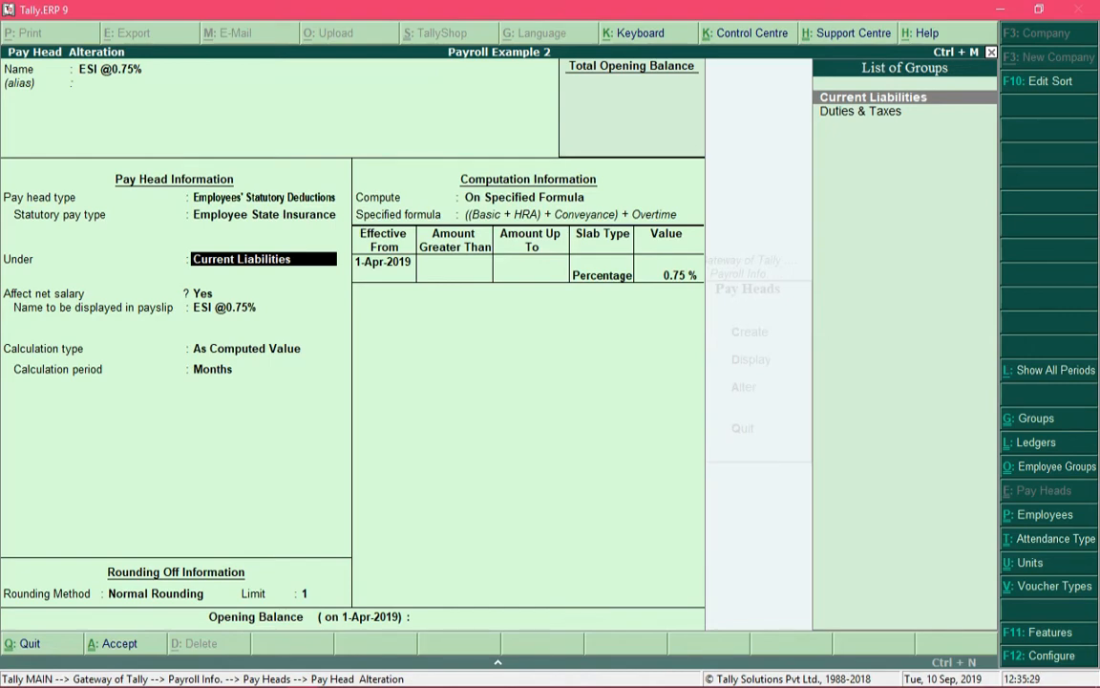
Step: Place the ESI pay head under Current Liabilities, affecting net salary, with payslip name ESI @0.75% and Normal Rounding to a limit of 1
key(Return)
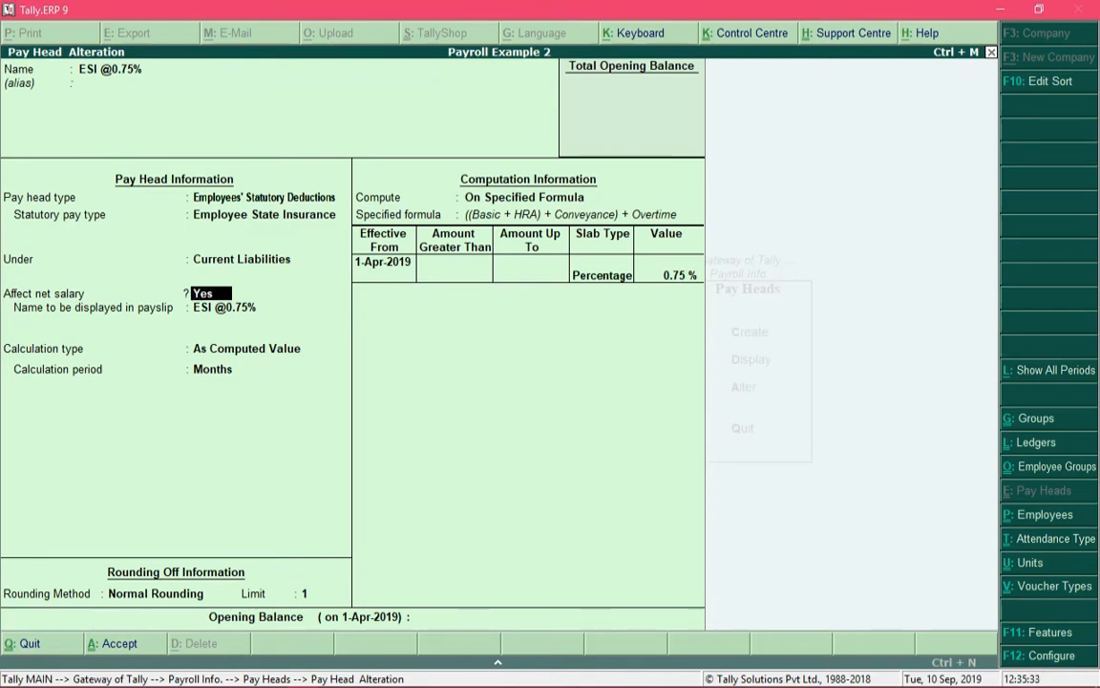
key(Return)
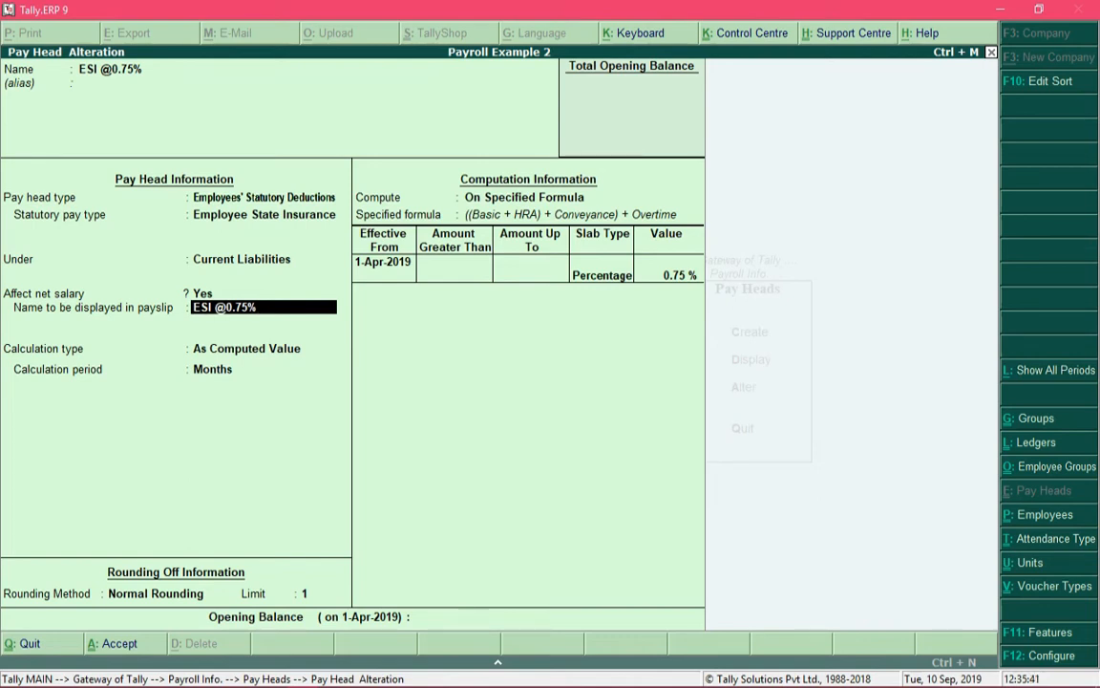
key(Return)
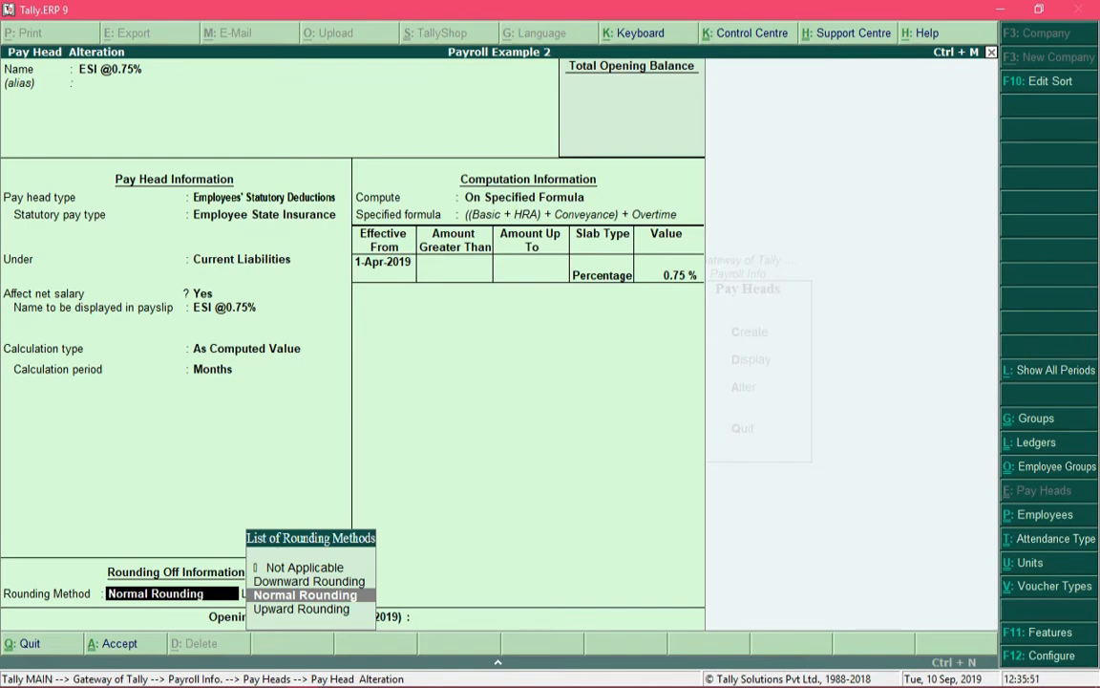
key(Return)
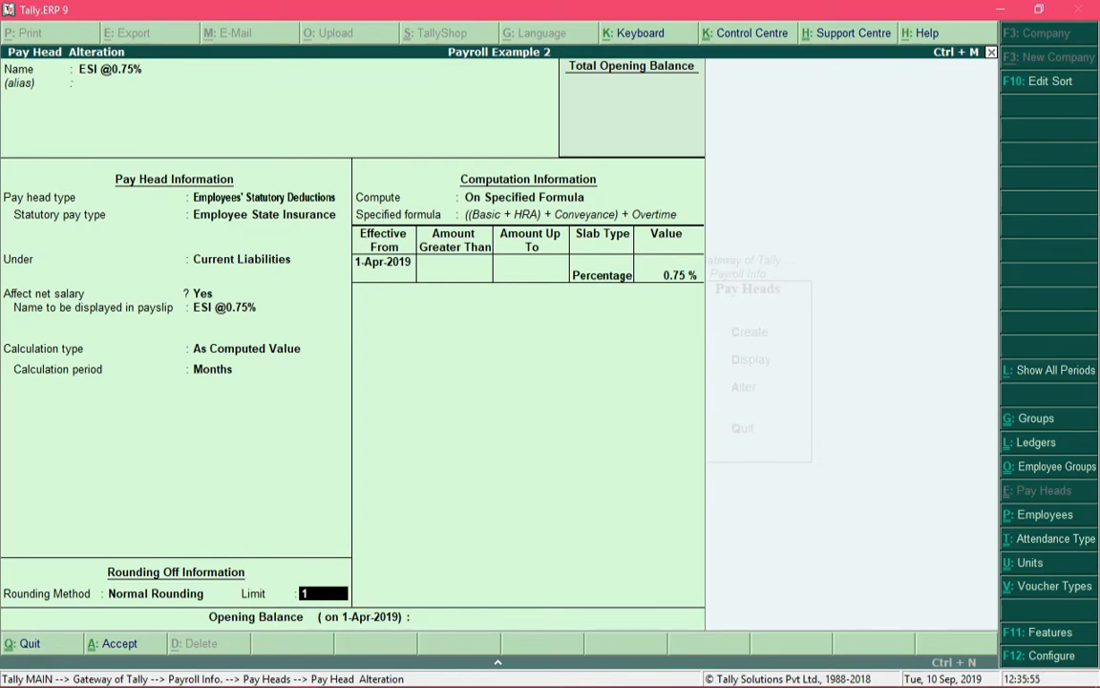
key(Return)
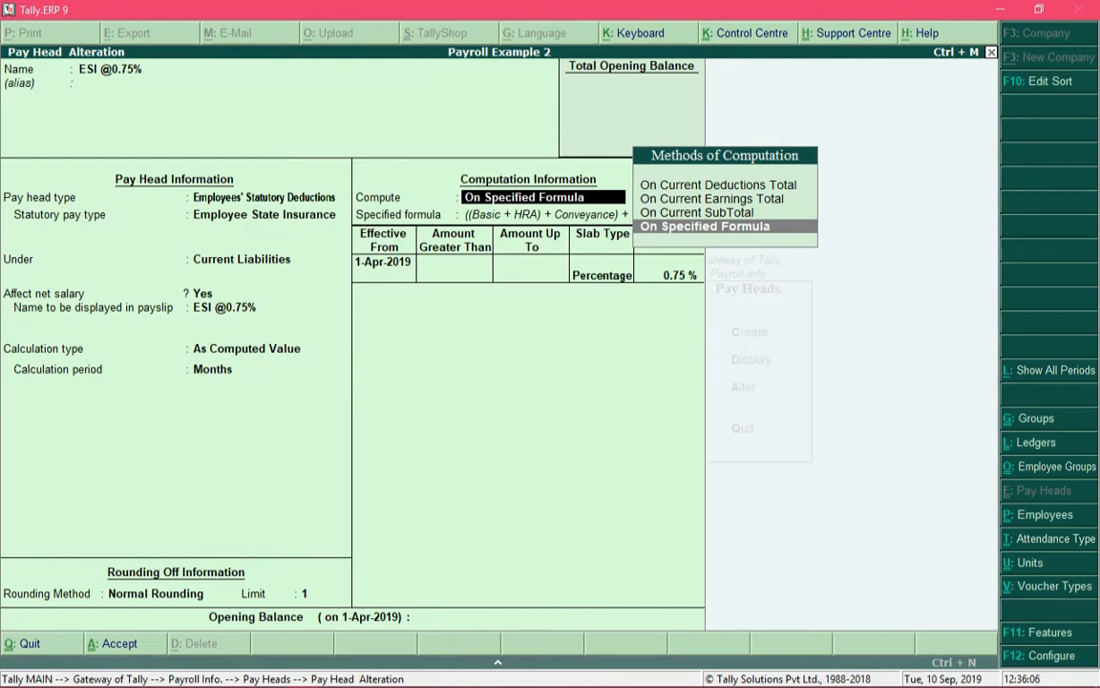
Step: Compute the ESI deduction on a specified formula adding Basic, HRA, Conveyance and Overtime
key(Return)
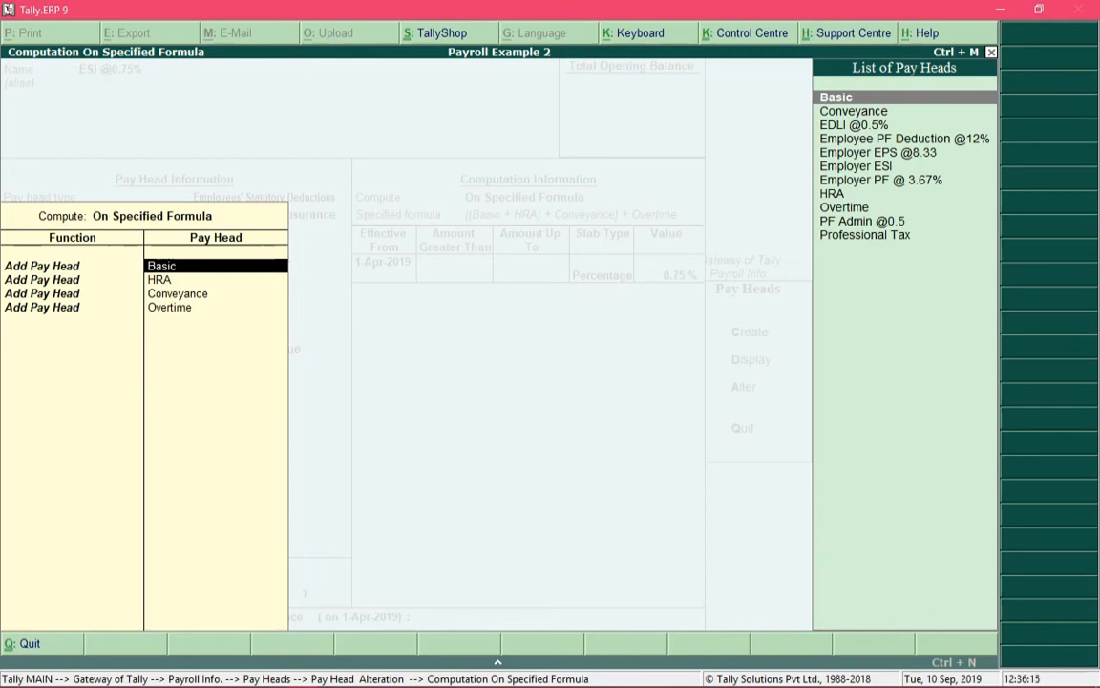
key(Return)
key(Return)
key(Return)
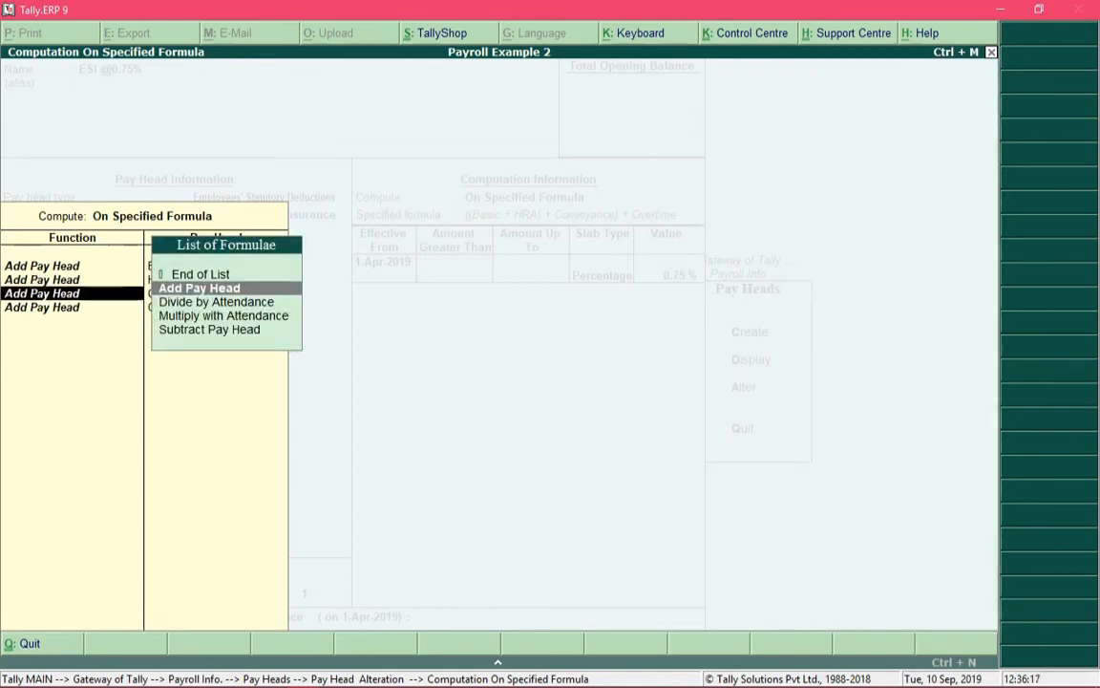
key(Return)
key(Return)
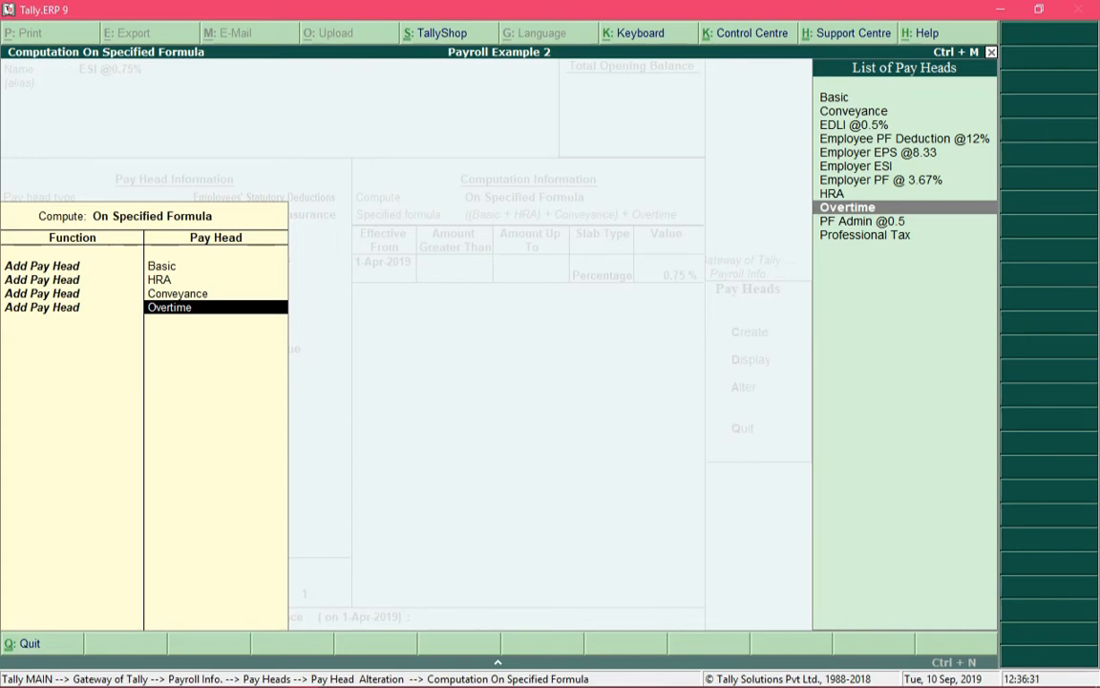
key(Return)
Step: Make the ESI deduction a 0.75 % Percentage slab effective from 1-Apr-2019 and save the pay head without an opening balance
key(Return)
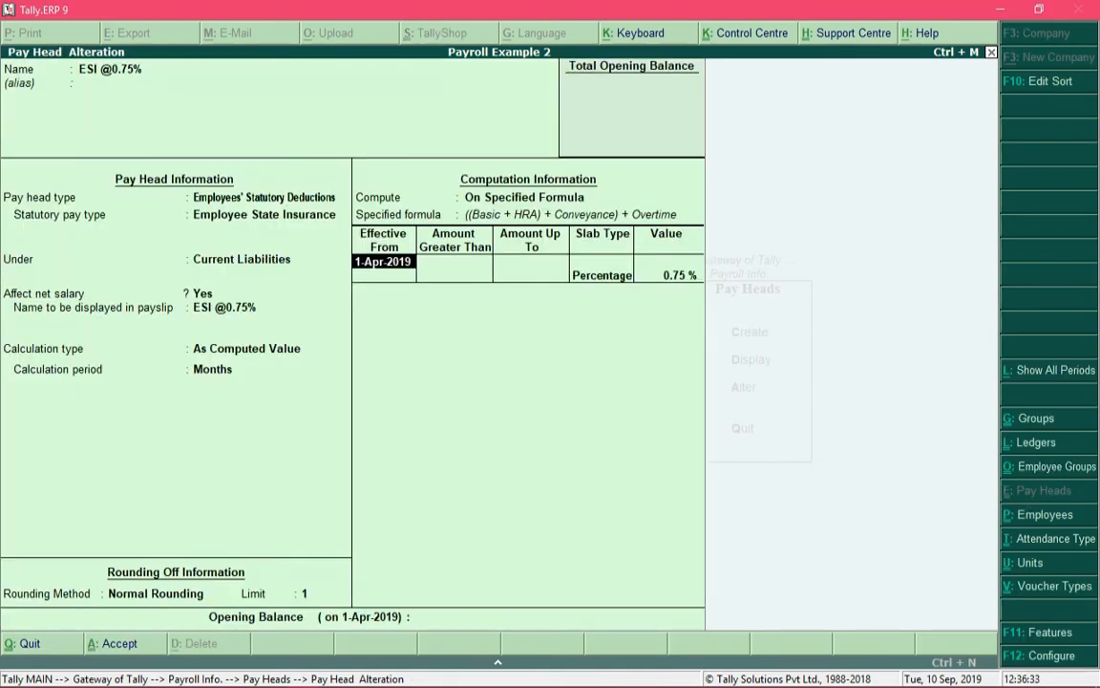
key(Return)
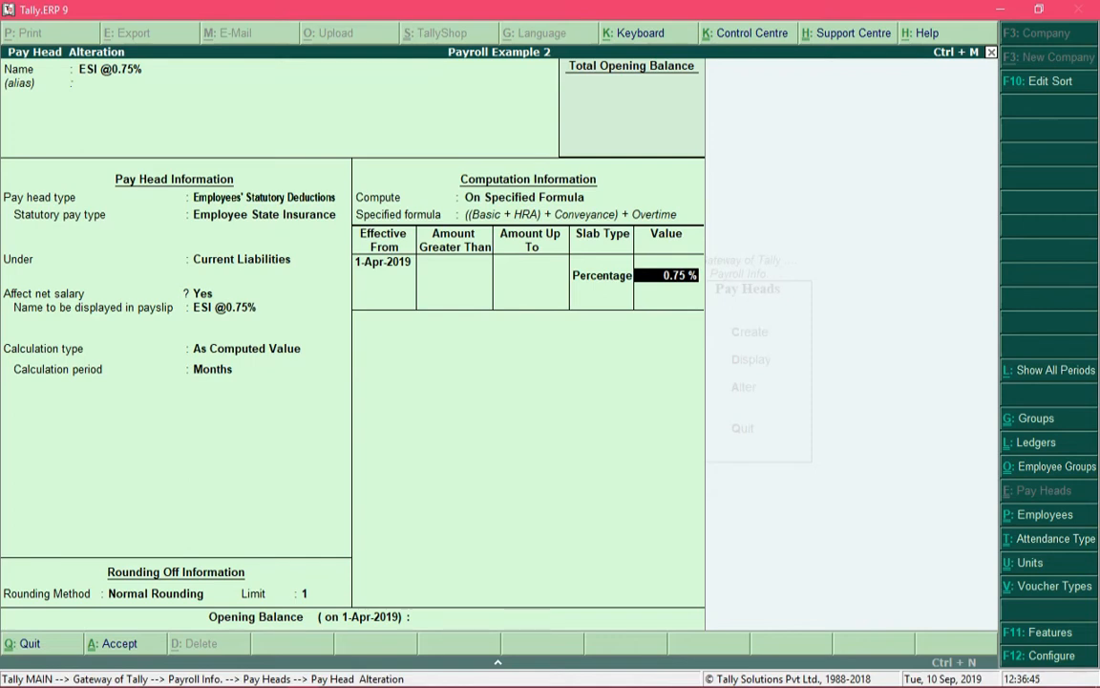
key(Return)
key(Return)
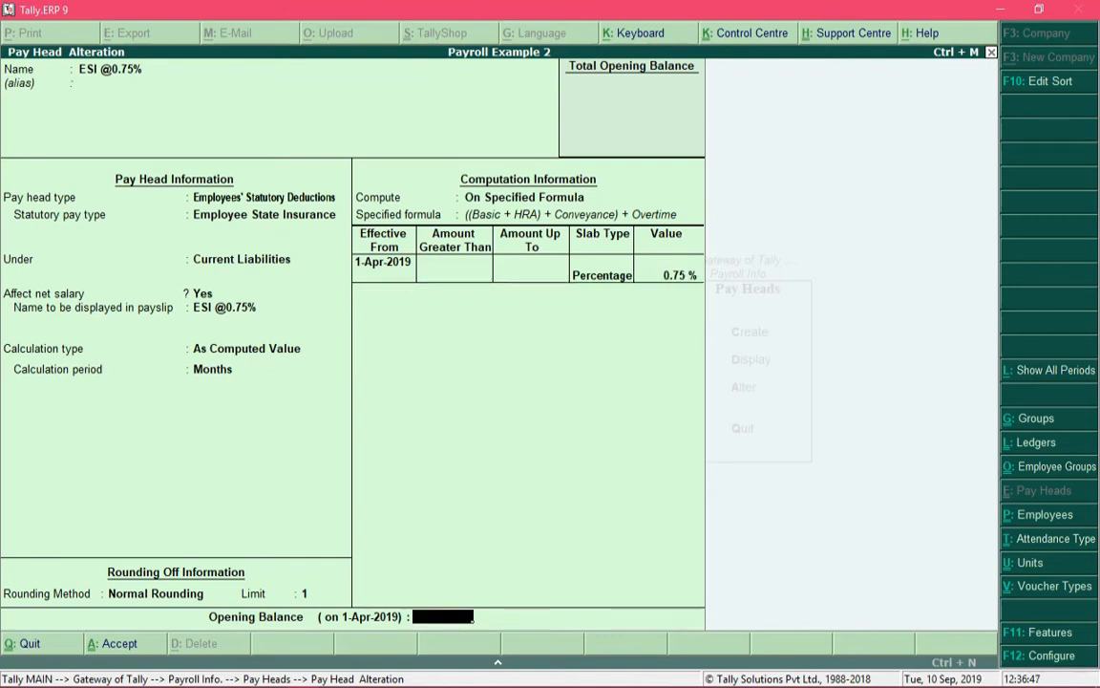
key(Return)
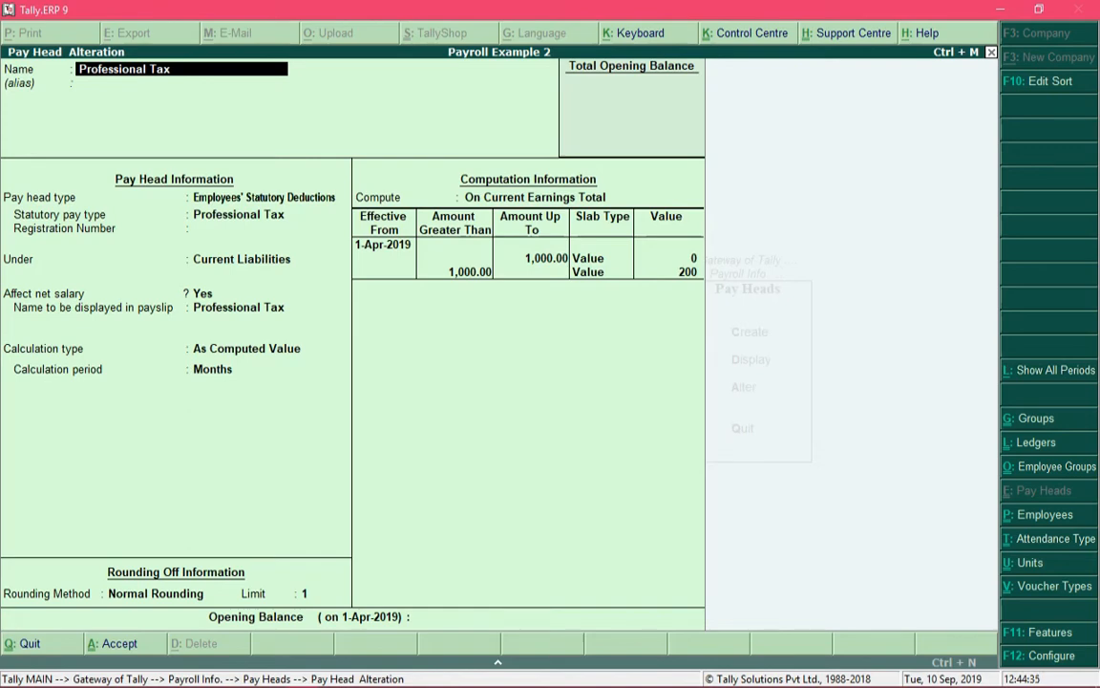
Step: Classify the Professional Tax pay head as Employees' Statutory Deductions, Professional Tax, under Current Liabilities, leaving the registration number blank
key(Return)
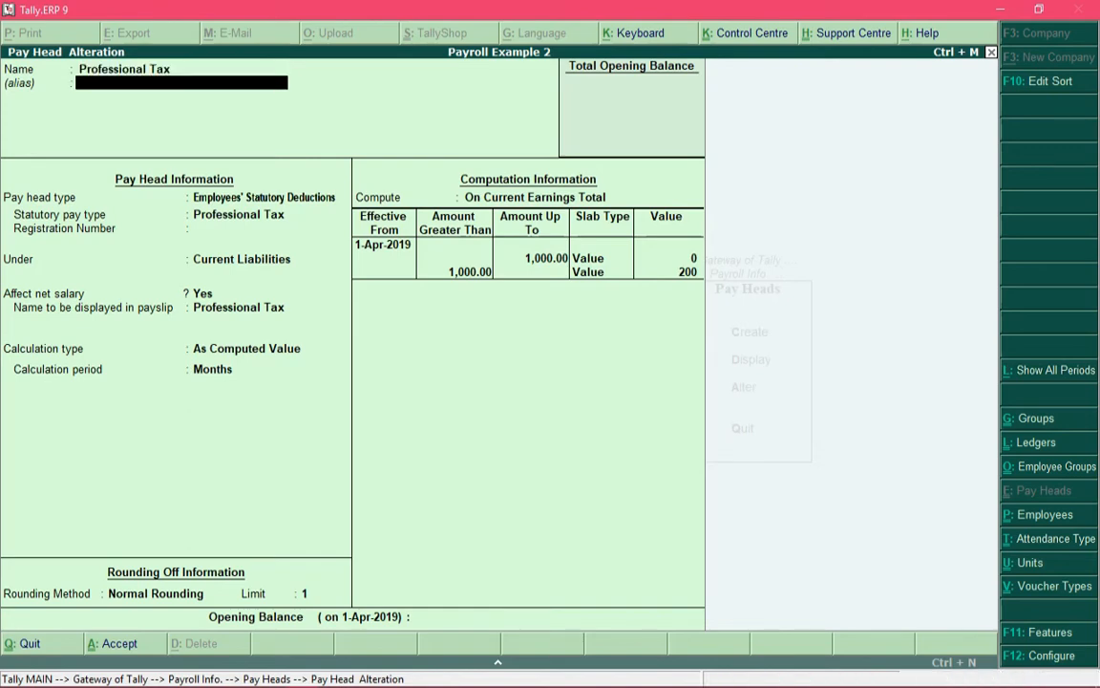
key(Return)
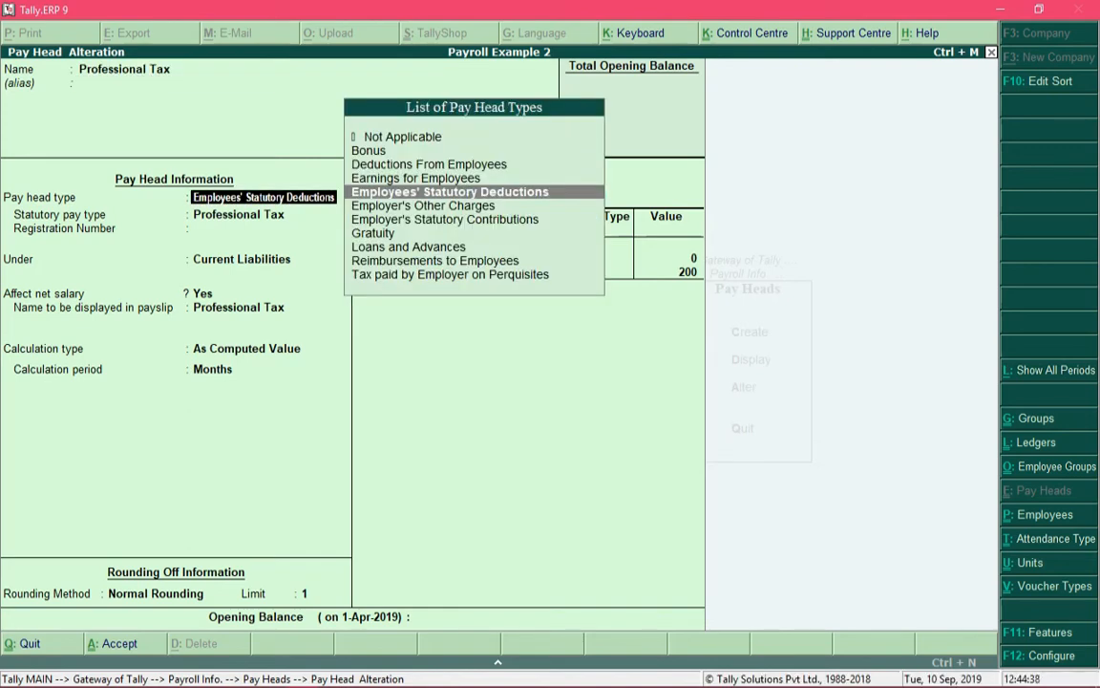
key(Return)
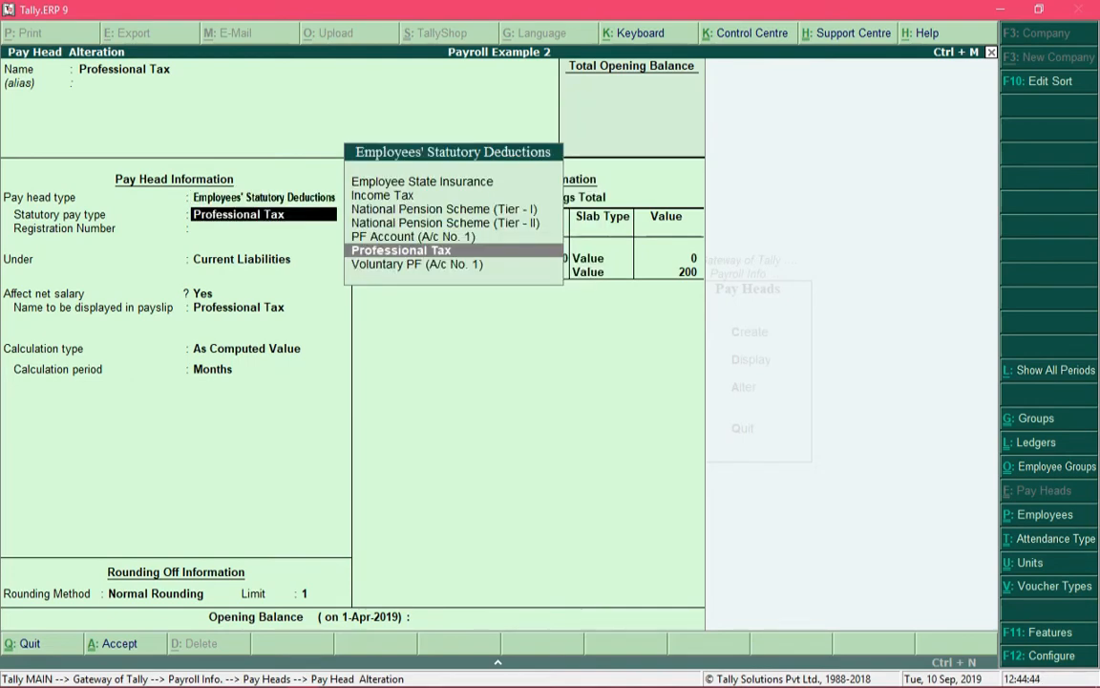
key(Return)
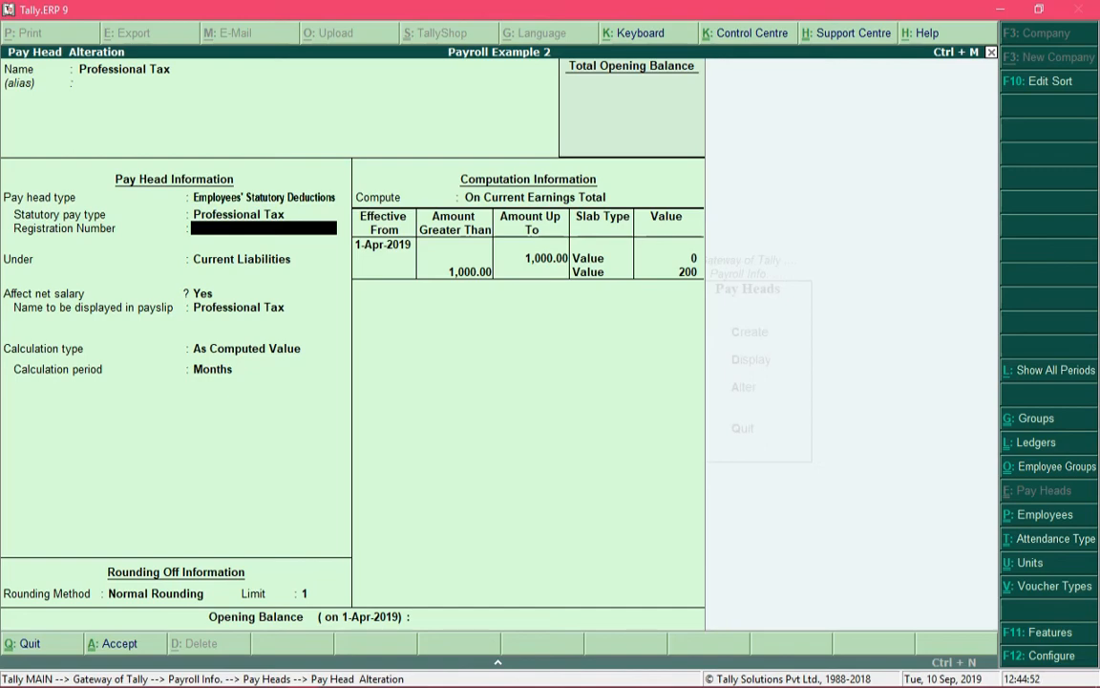
key(Return)
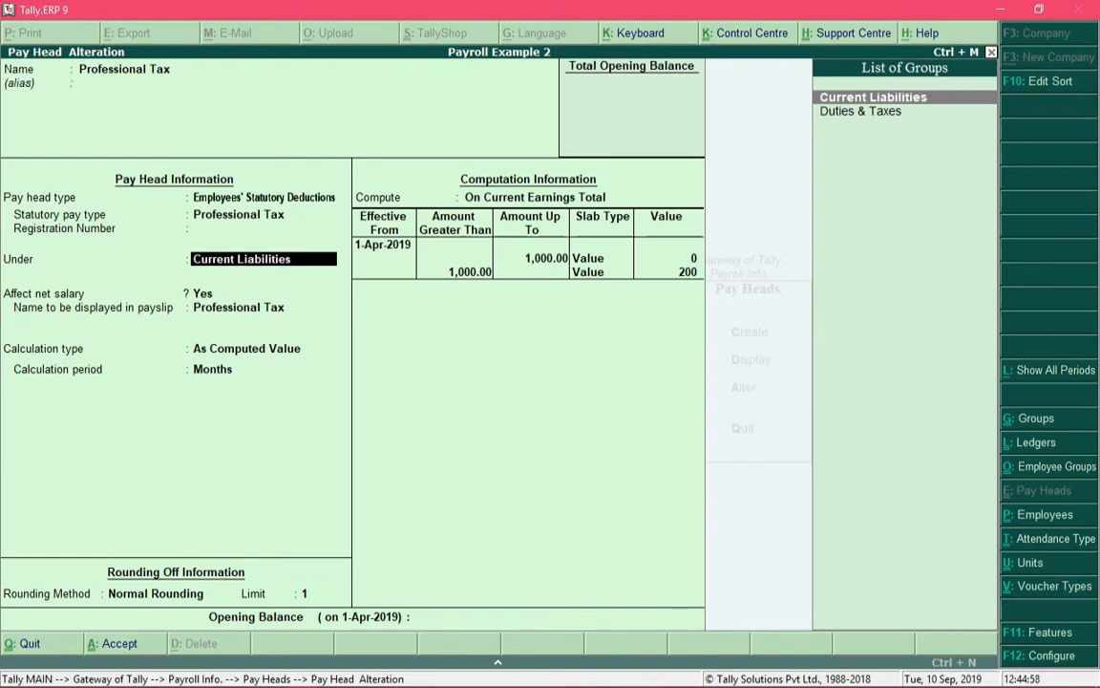
key(Return)
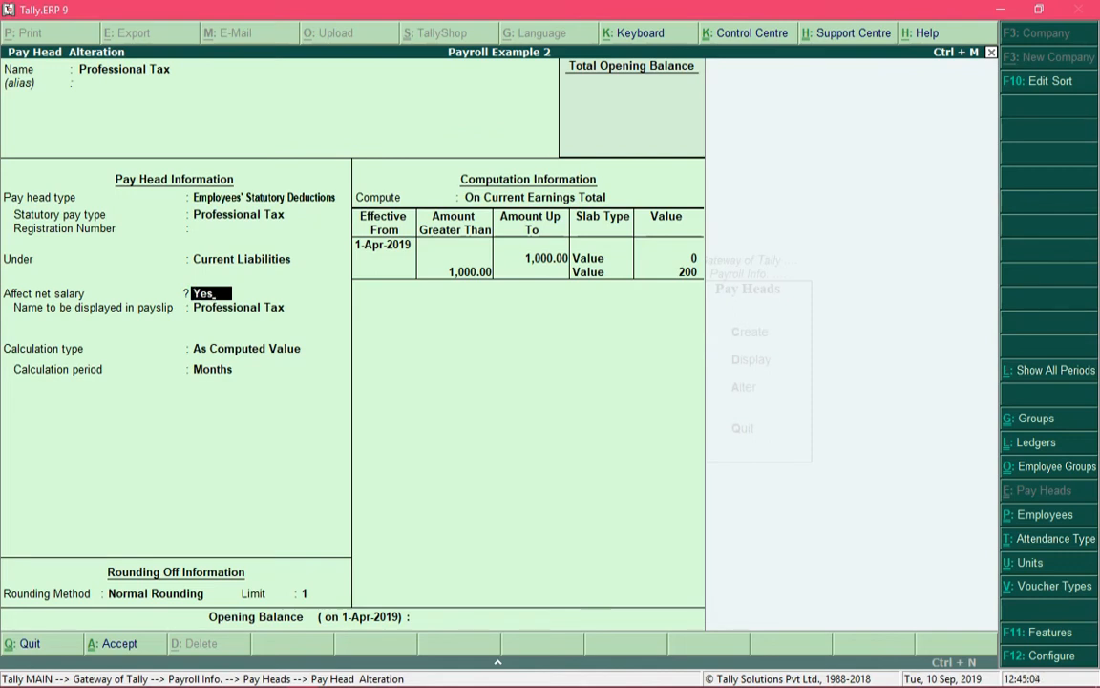
Step: Make Professional Tax affect net salary, with payslip name Professional Tax, calculation period Months and Normal Rounding to a limit of 1
key(Return)
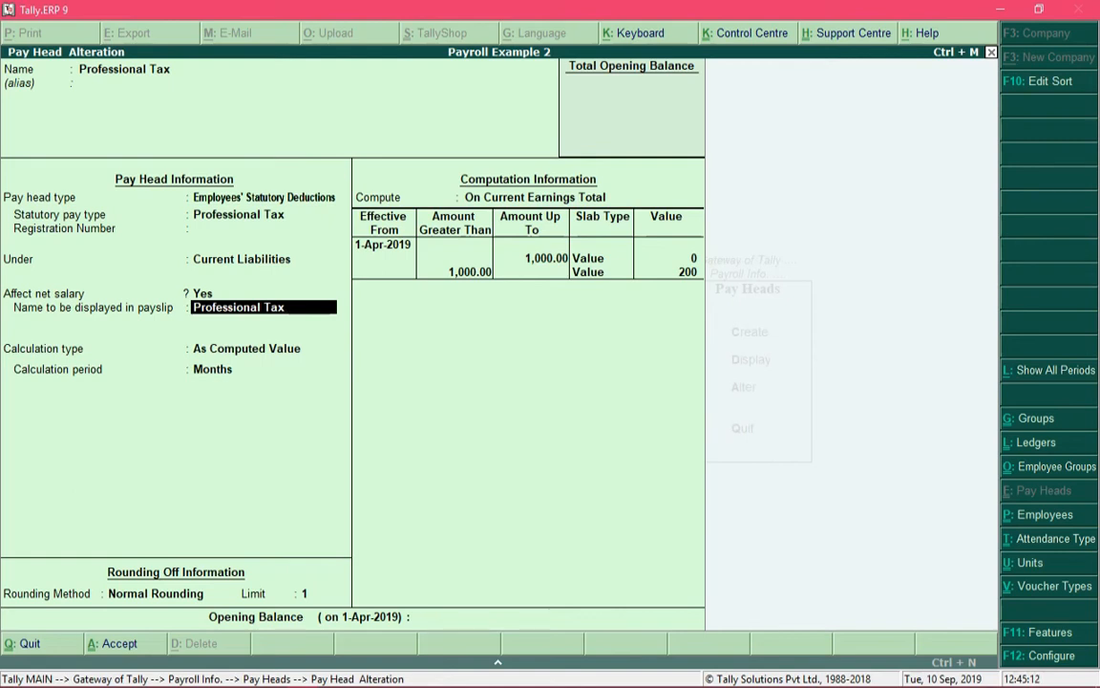
key(Return)
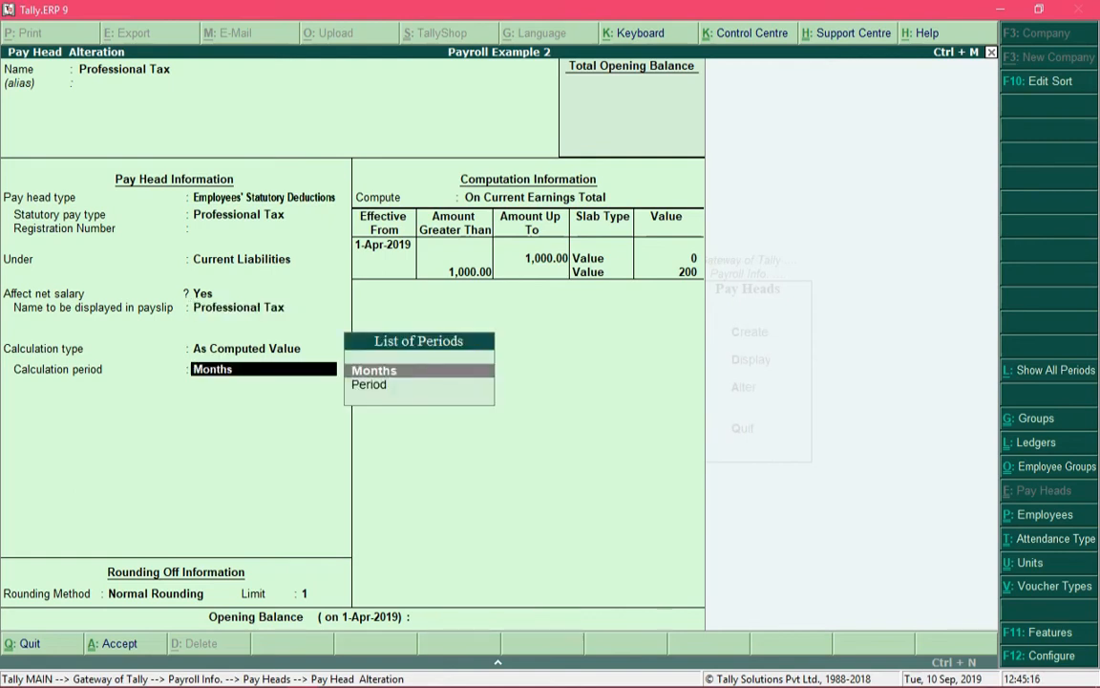
key(Return)
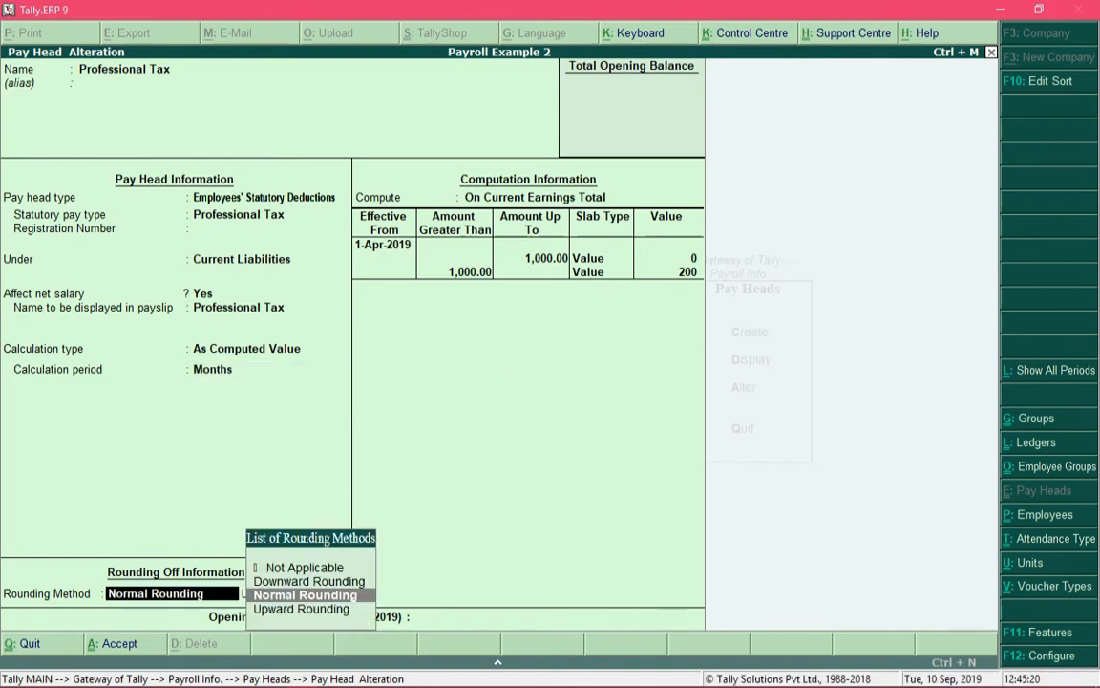
key(Return)
text(1)
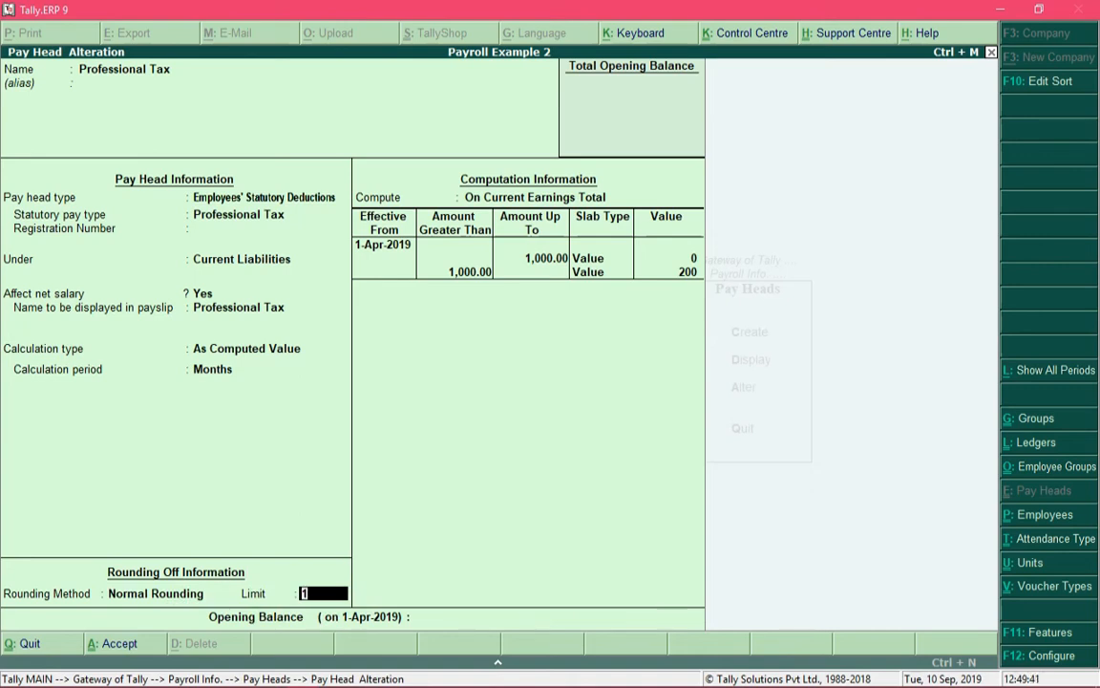
key(Return)
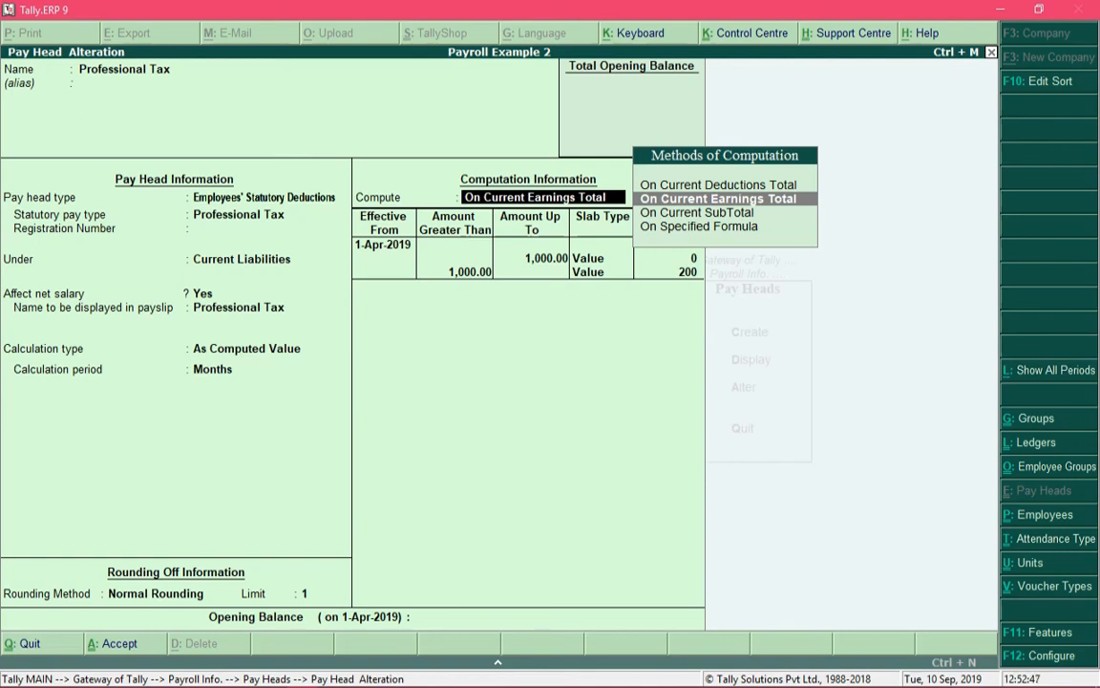
Step: Compute Professional Tax on Current Earnings Total effective from 1-Apr-2019, with a Value slab of 0 for amounts up to 1,000
key(Return)
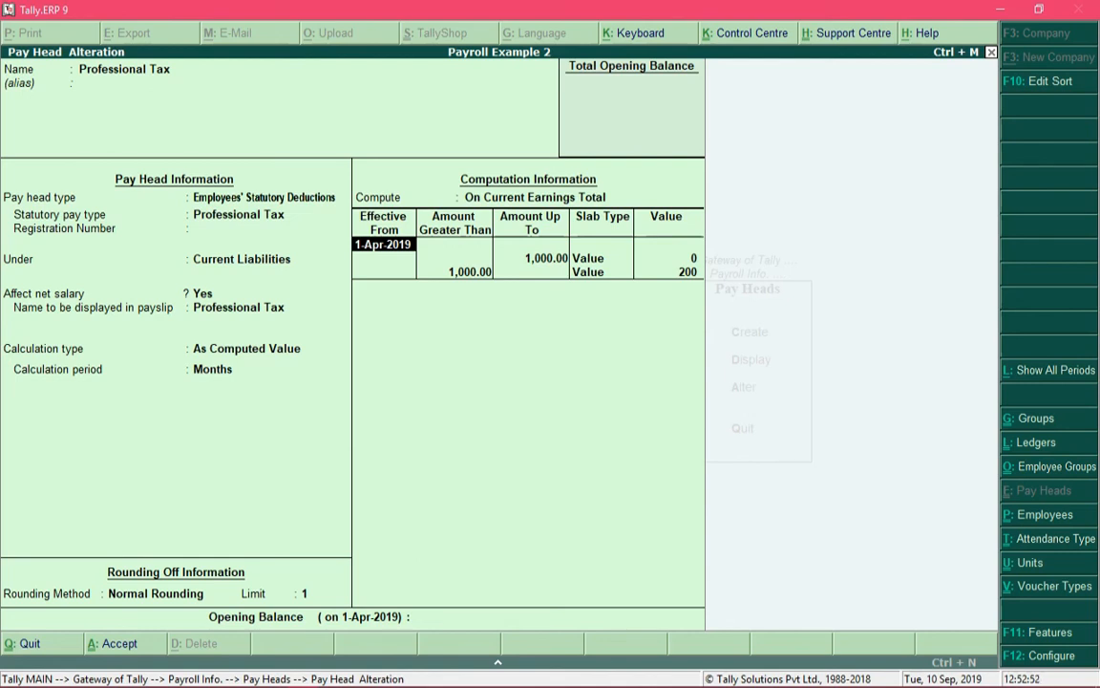
key(Return)
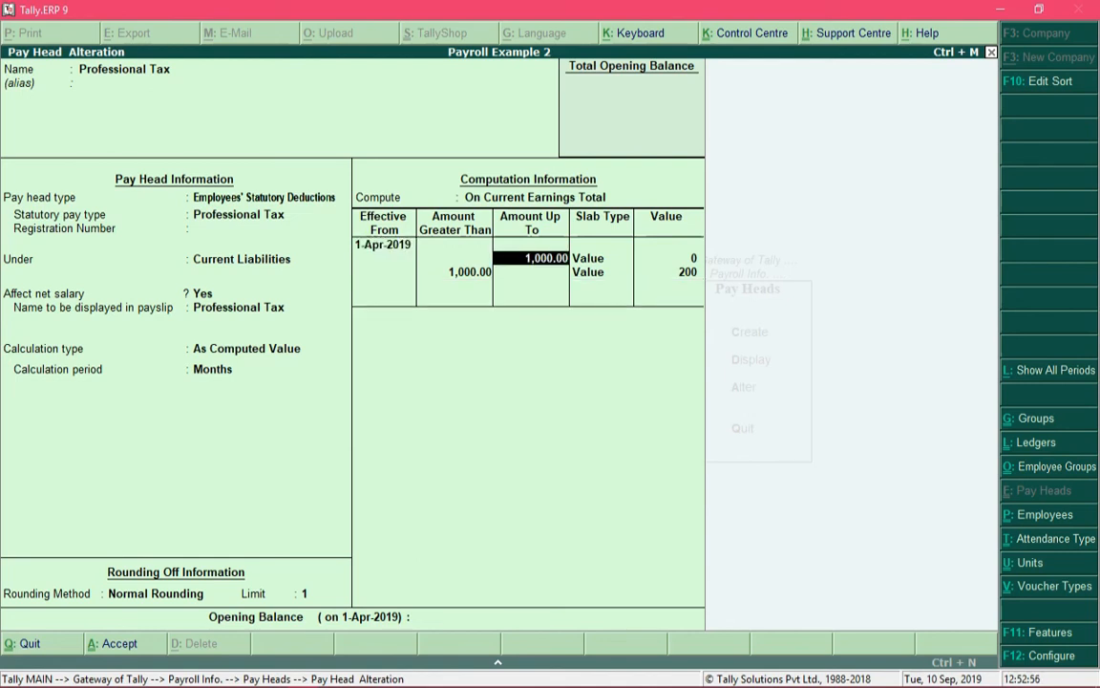
key(Return)
key(Return)
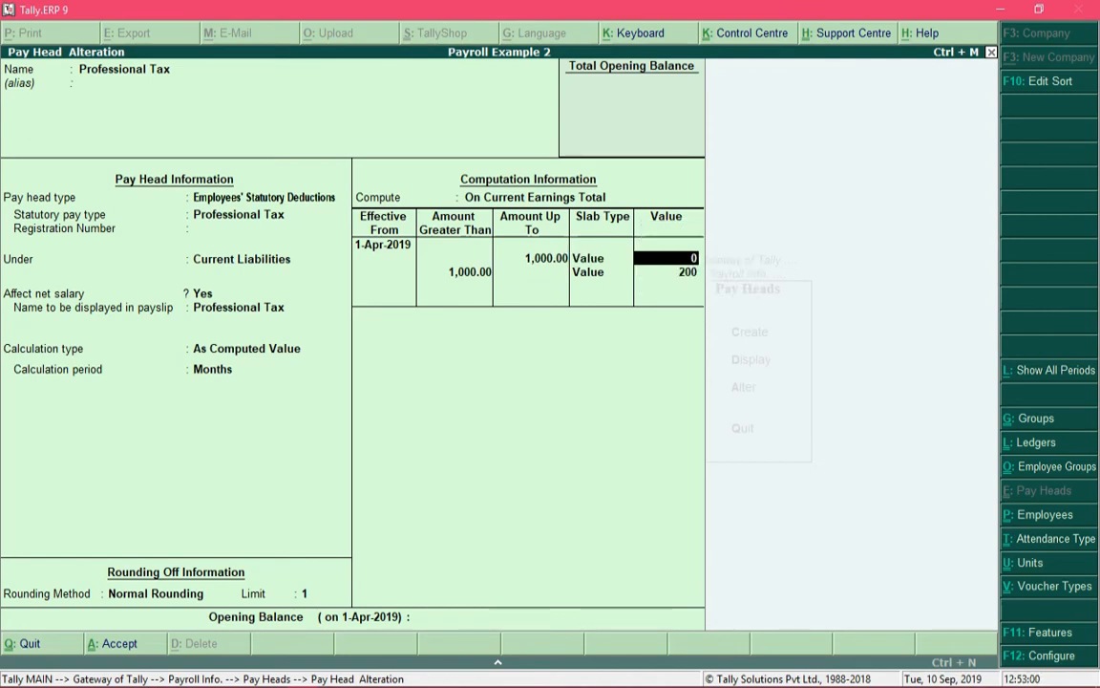
key(BackSpace)
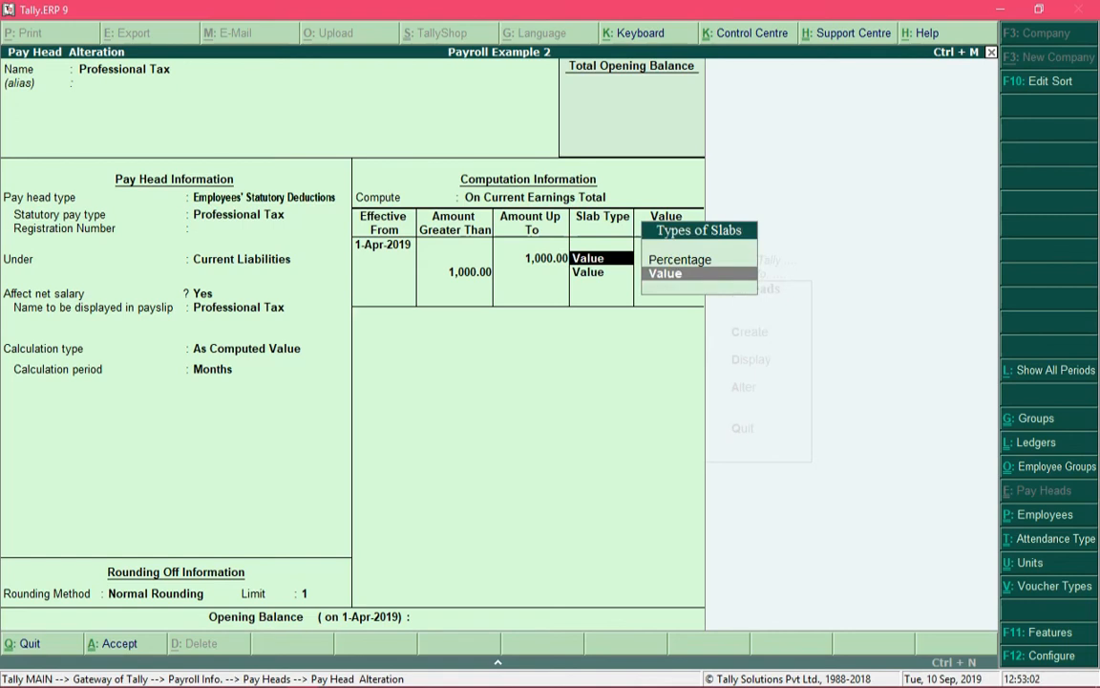
key(Up)
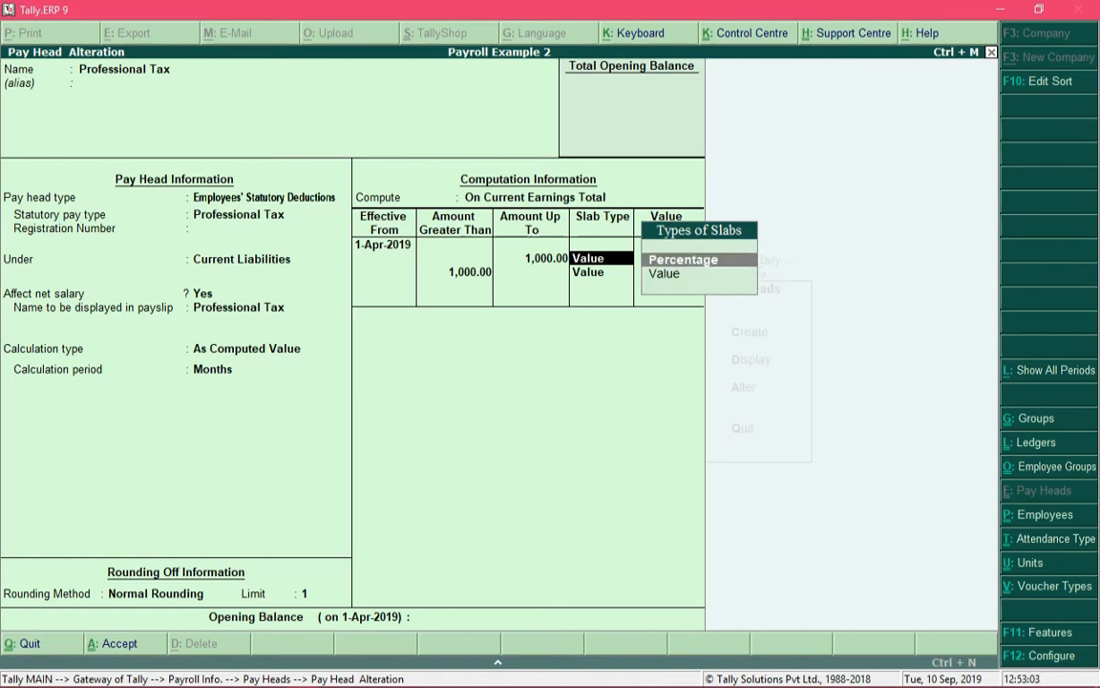
key(Down)
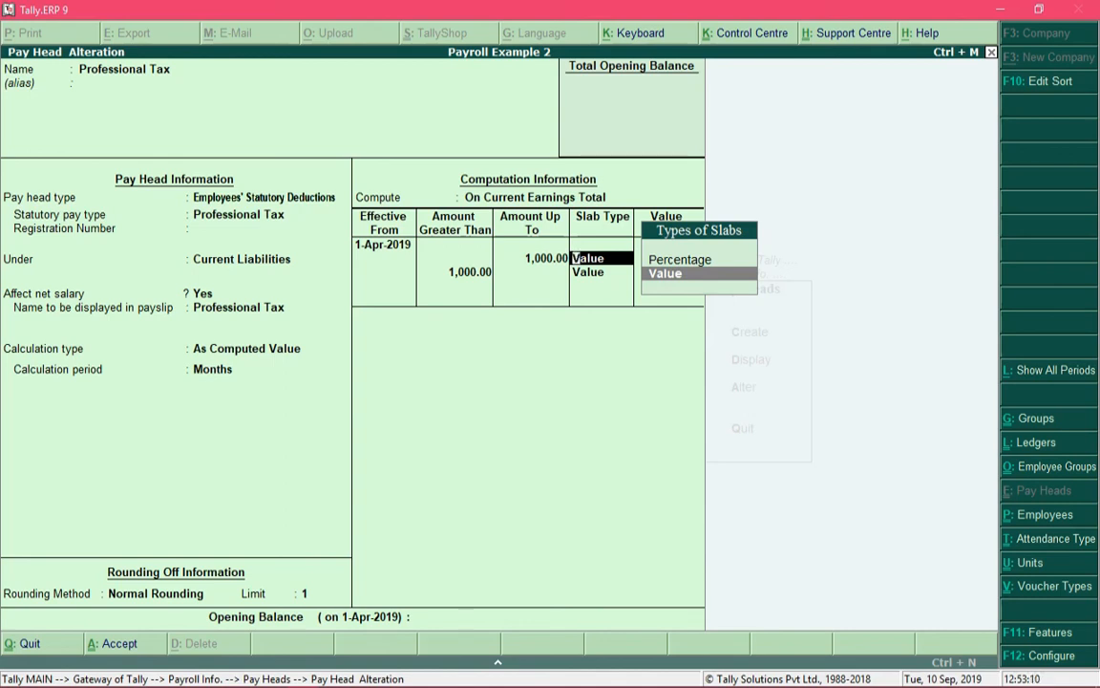
key(Return)
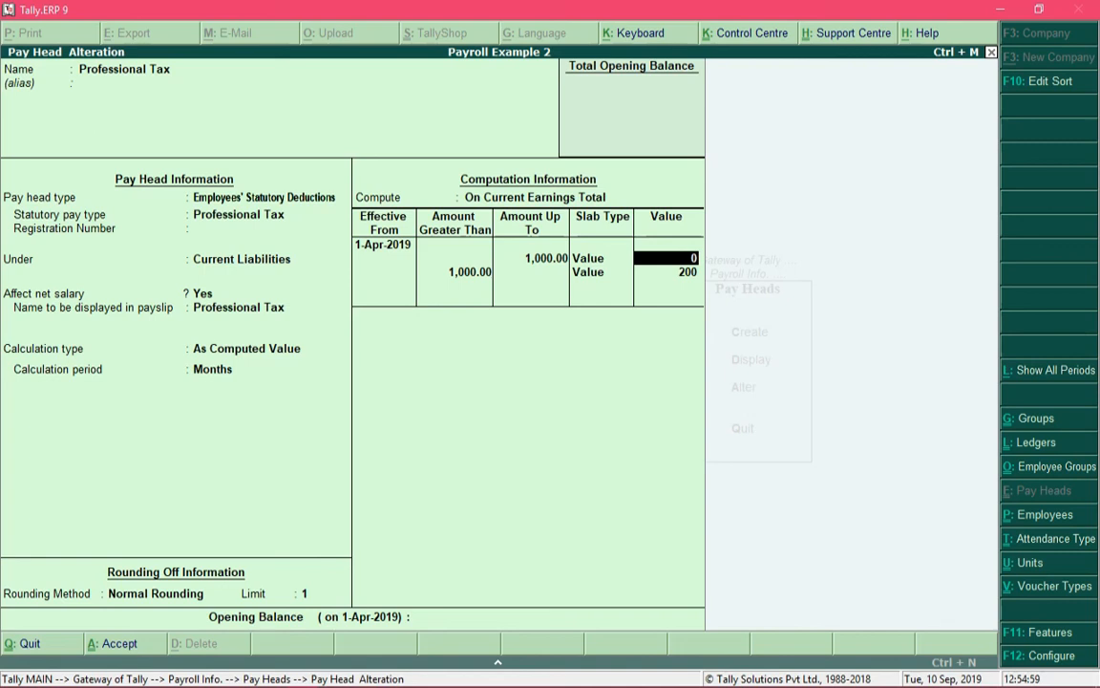
key(Return)
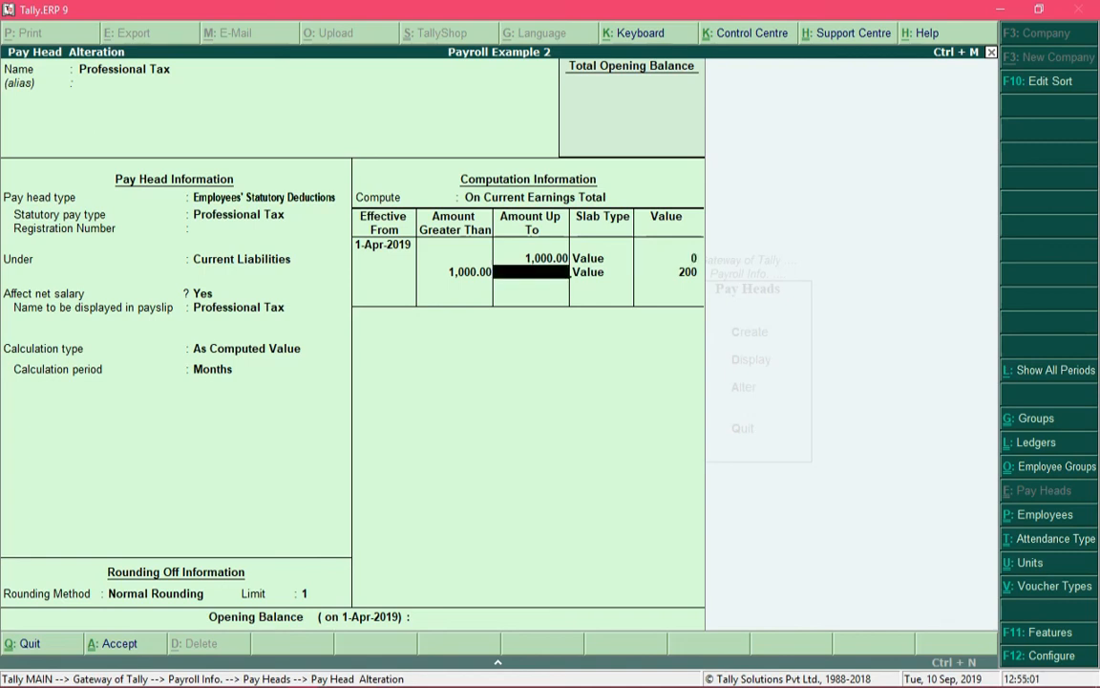
Step: Set the slab for amounts greater than 1,000 to Value 200 with no upper limit, and leave the opening balance blank
key(Return)
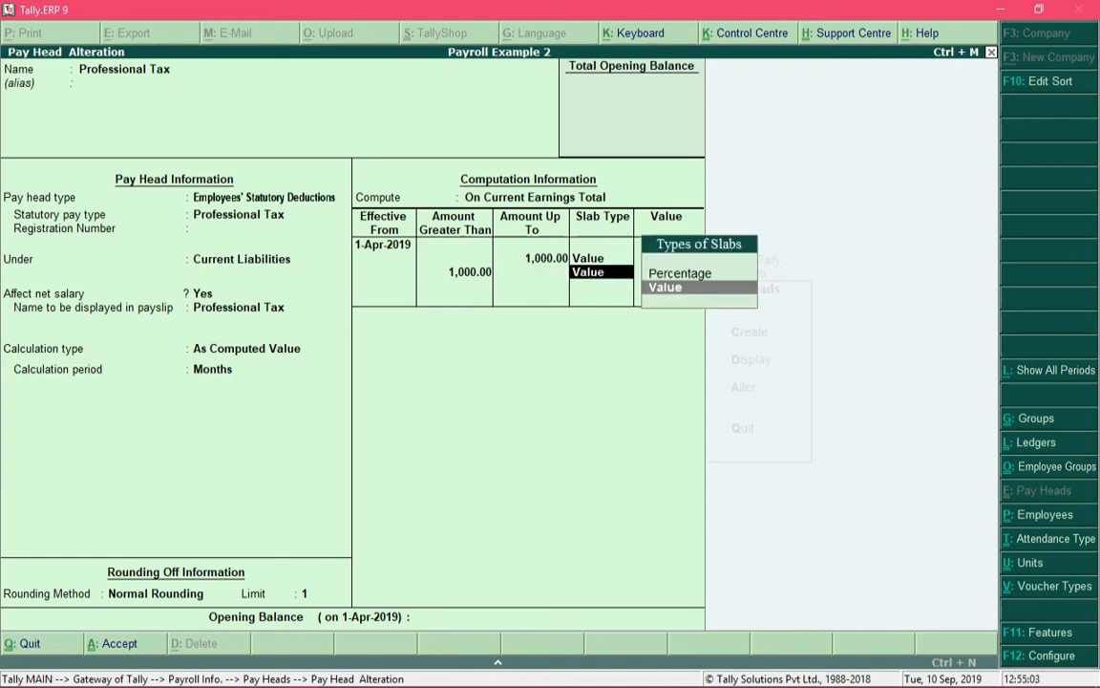
key(Return)
text(200)
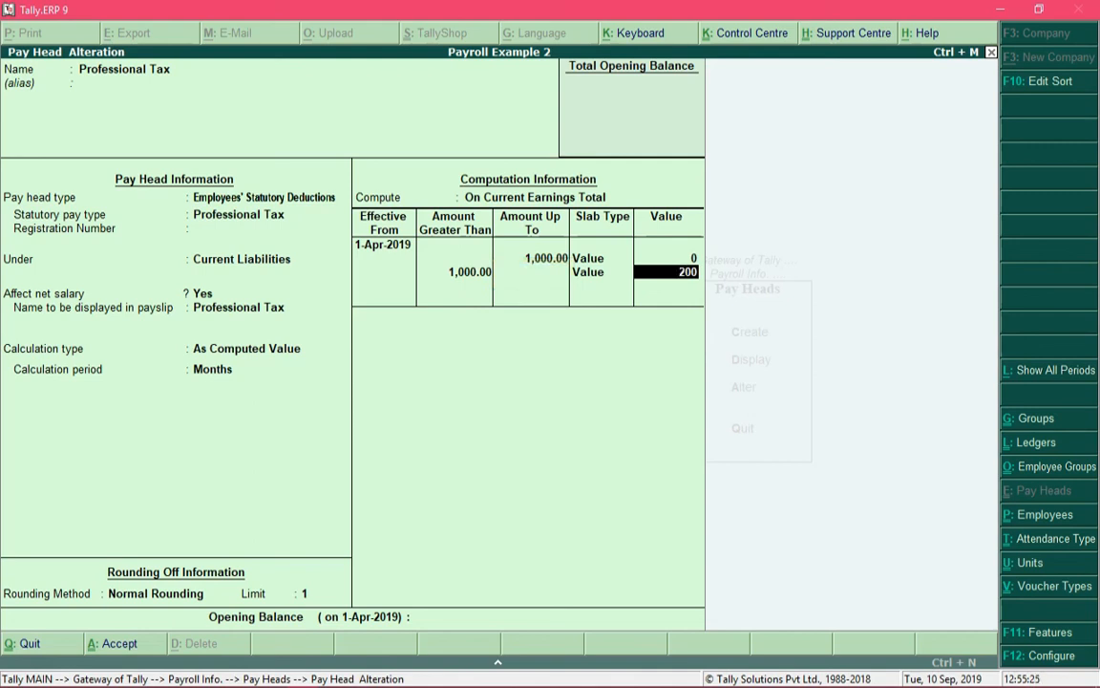
key(Return)
key(Return)
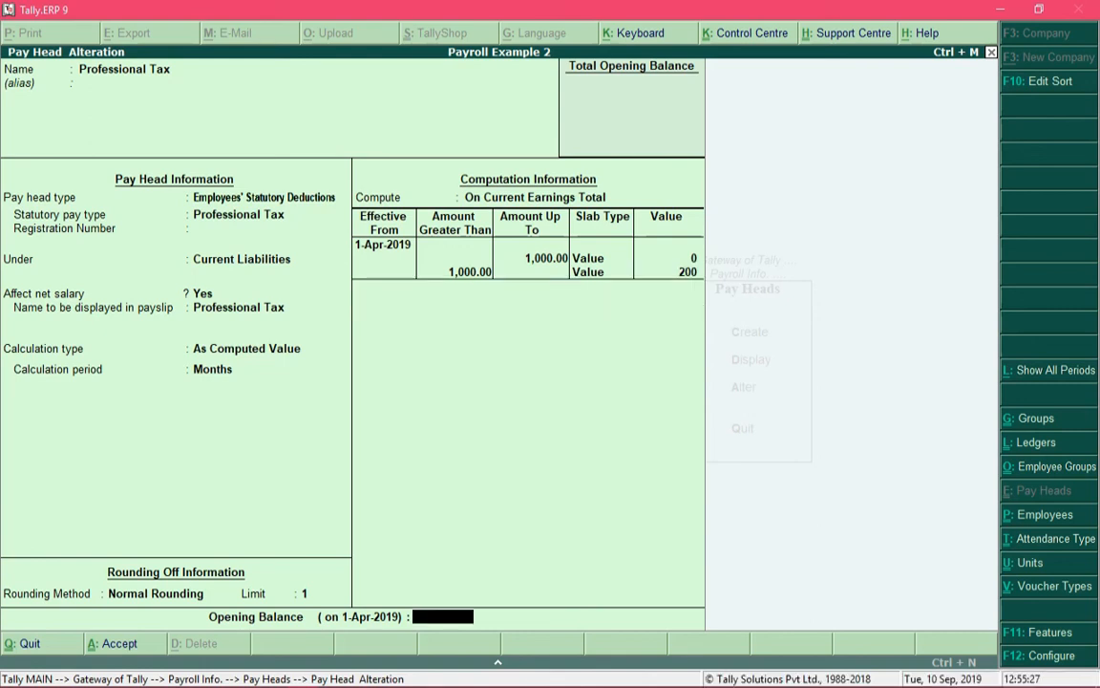
key(Return)
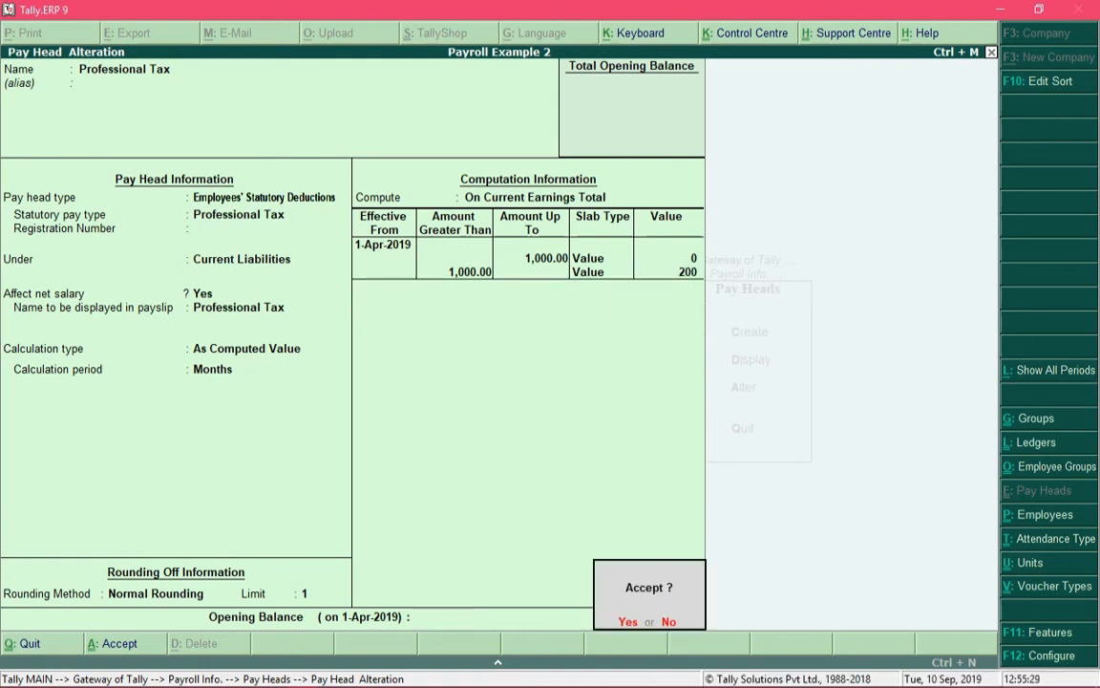